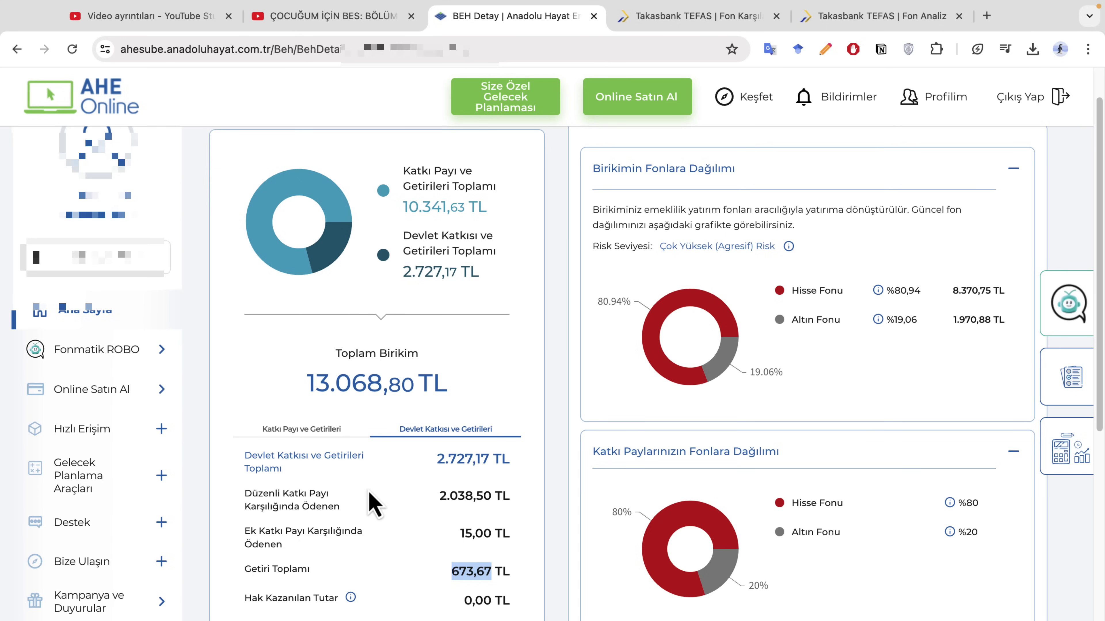
- Highlight the Hak Kazanılan Tutar value, then show the Katkı Payı ve Getirileri breakdown and highlight its Kesintiler amount
click(394, 544)
drag(464, 601, 491, 603)
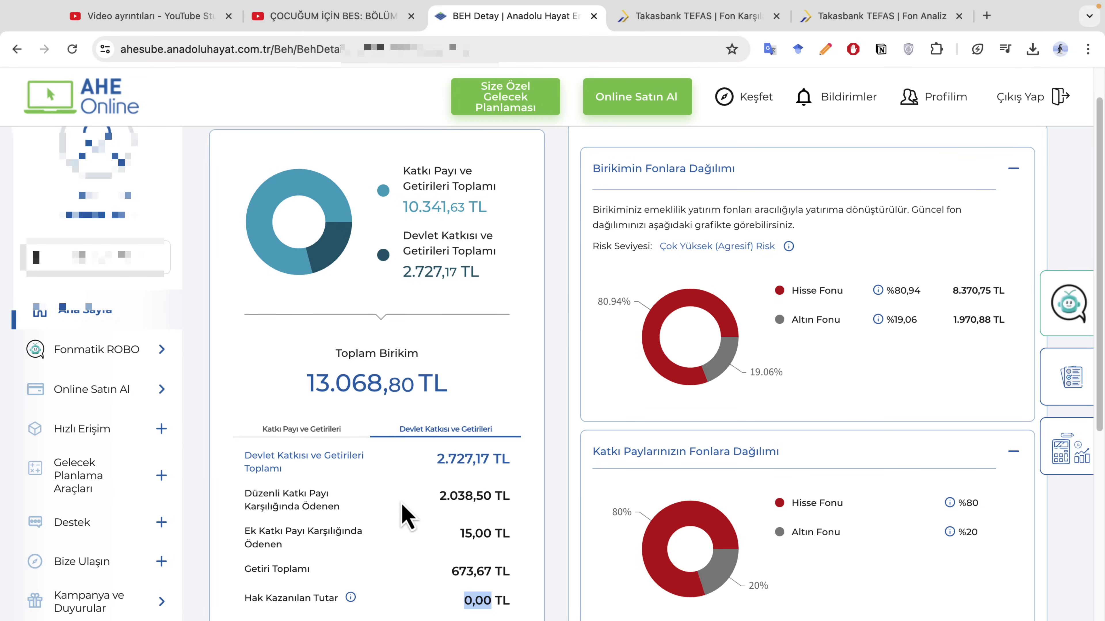
click(315, 433)
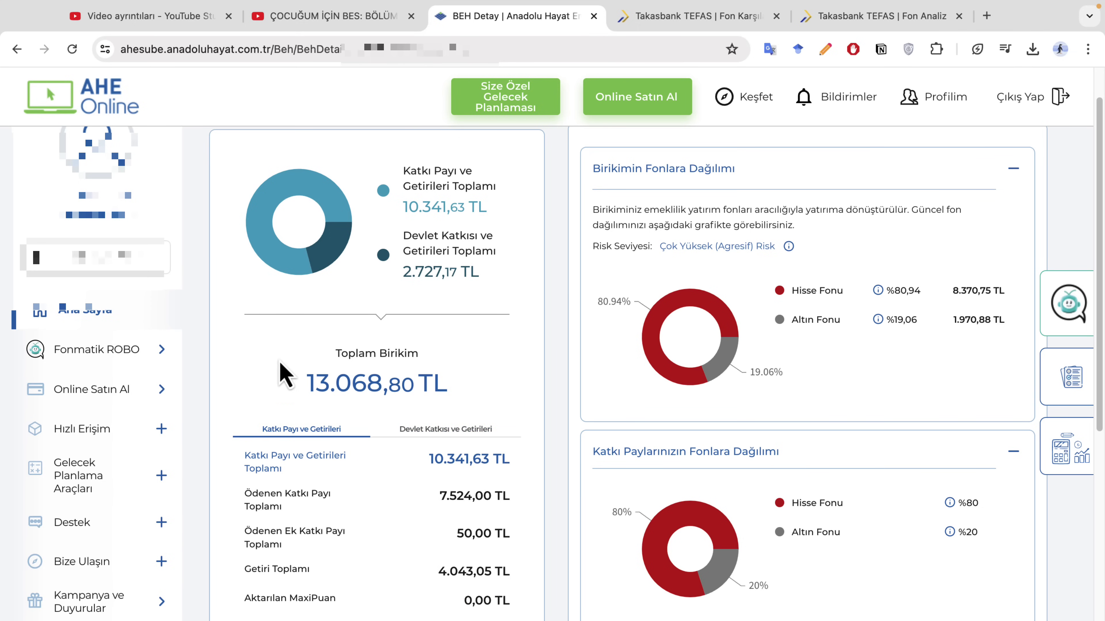
drag(450, 617, 509, 618)
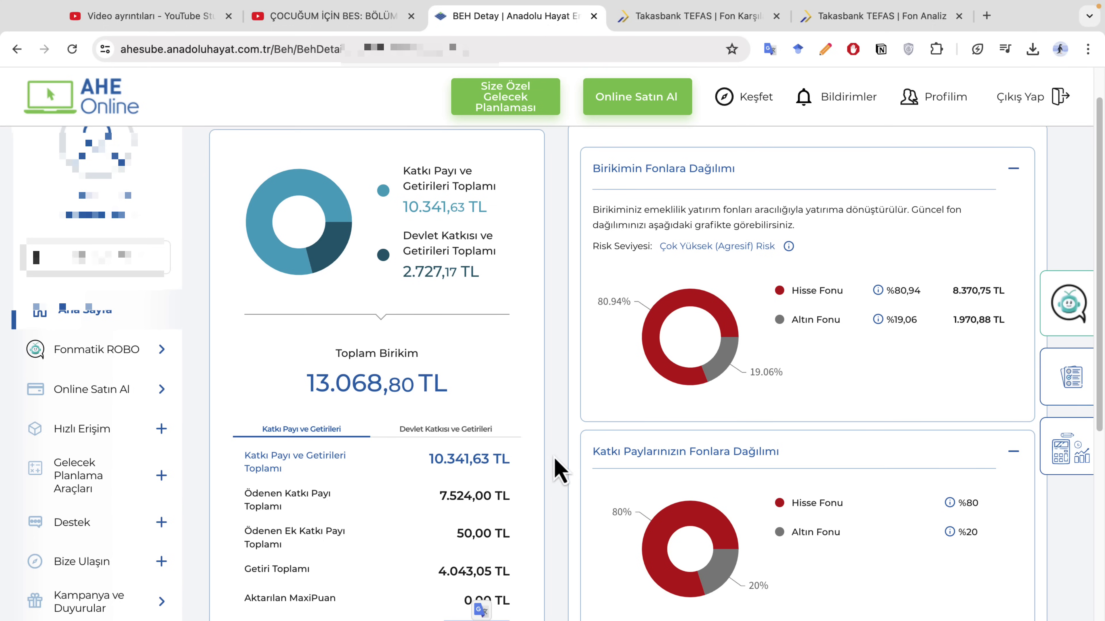
- Review the plan's fund distributions, open its detailed fund information, and highlight the Hisse Fonu's fund code
scroll(691, 378, down, 1)
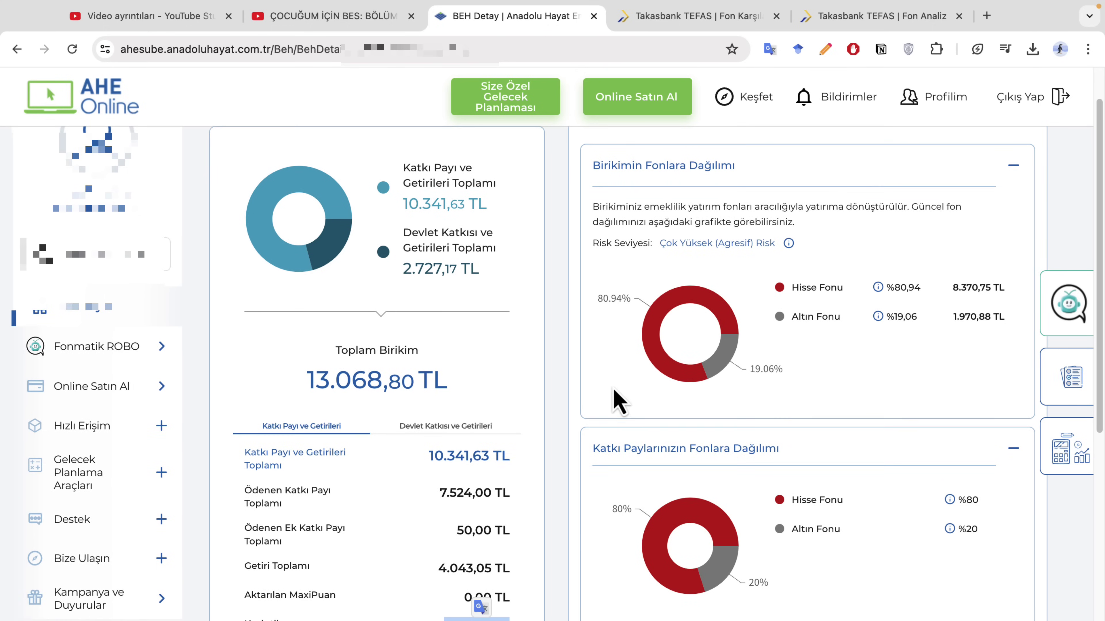
scroll(609, 391, down, 3)
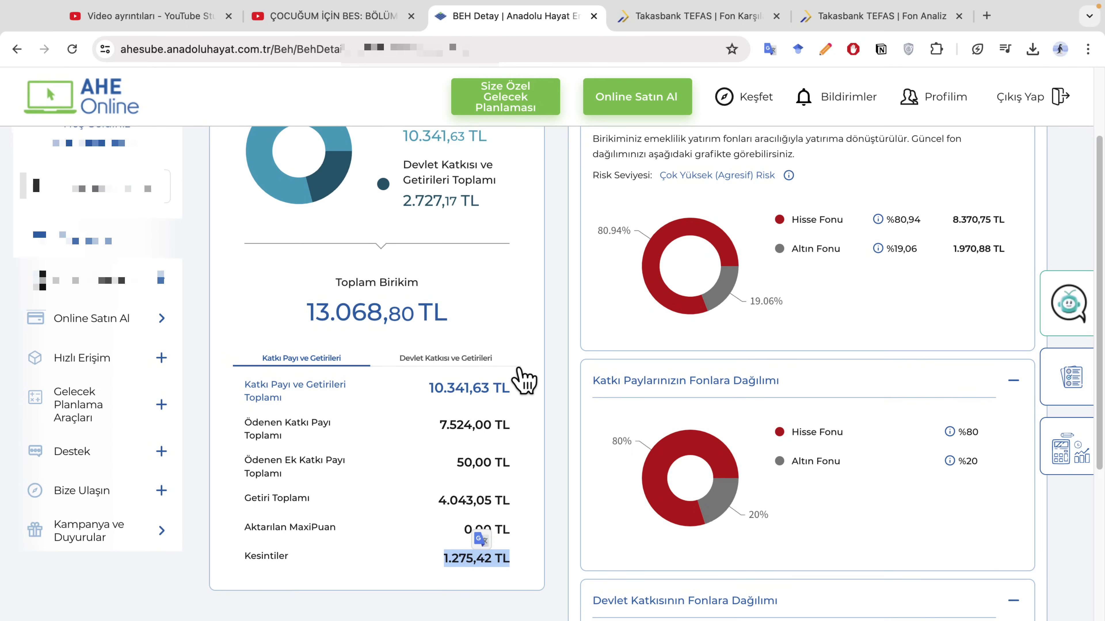
scroll(521, 381, down, 2)
scroll(593, 322, up, 3)
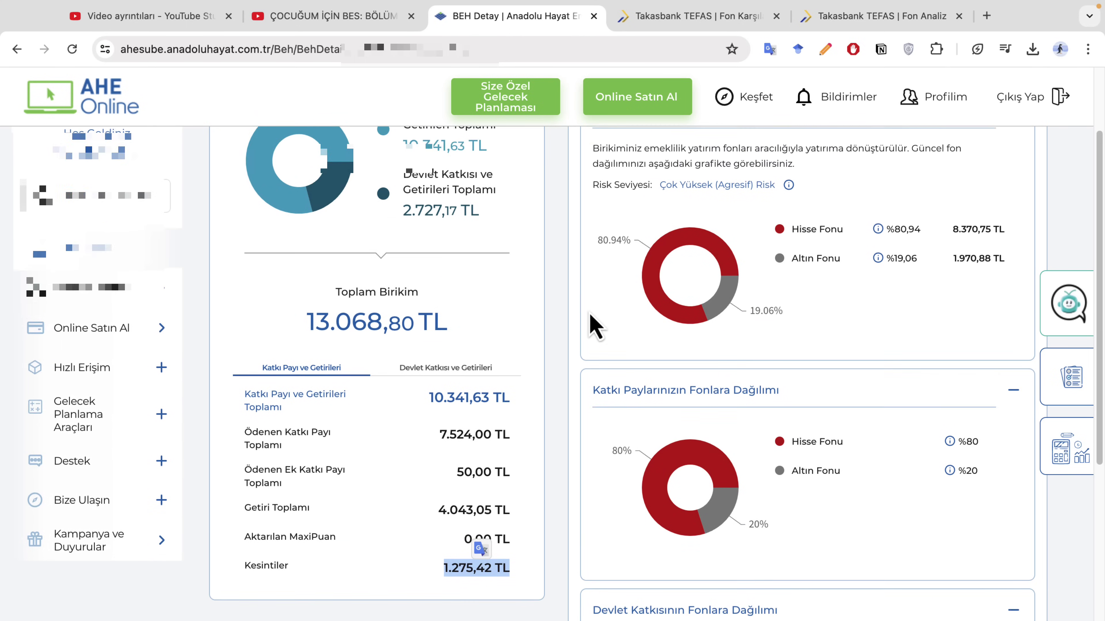
scroll(592, 322, down, 7)
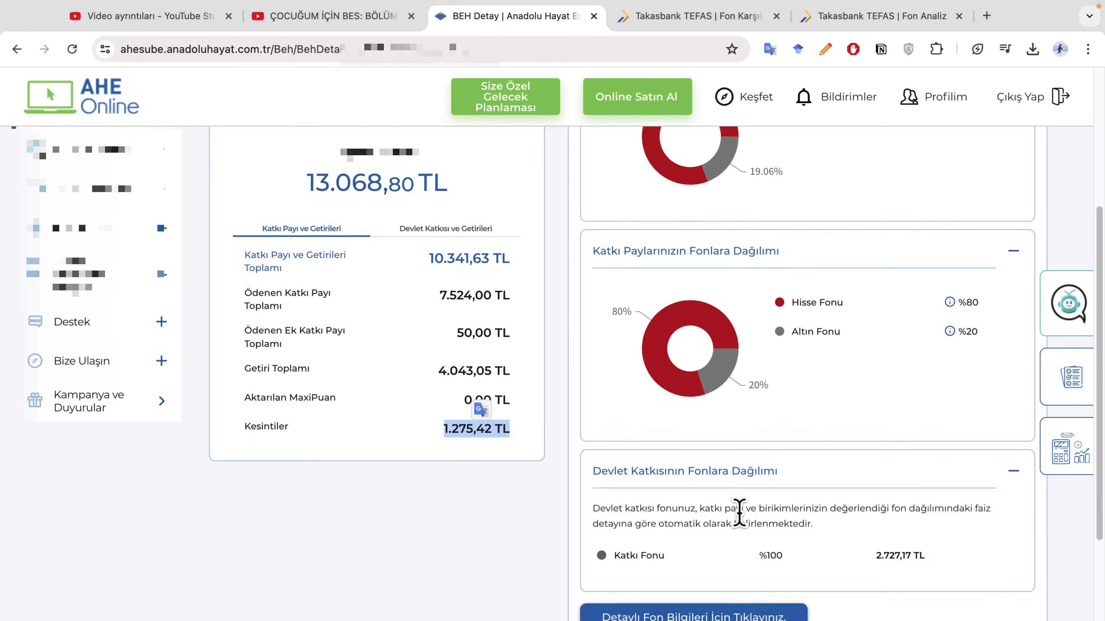
click(451, 603)
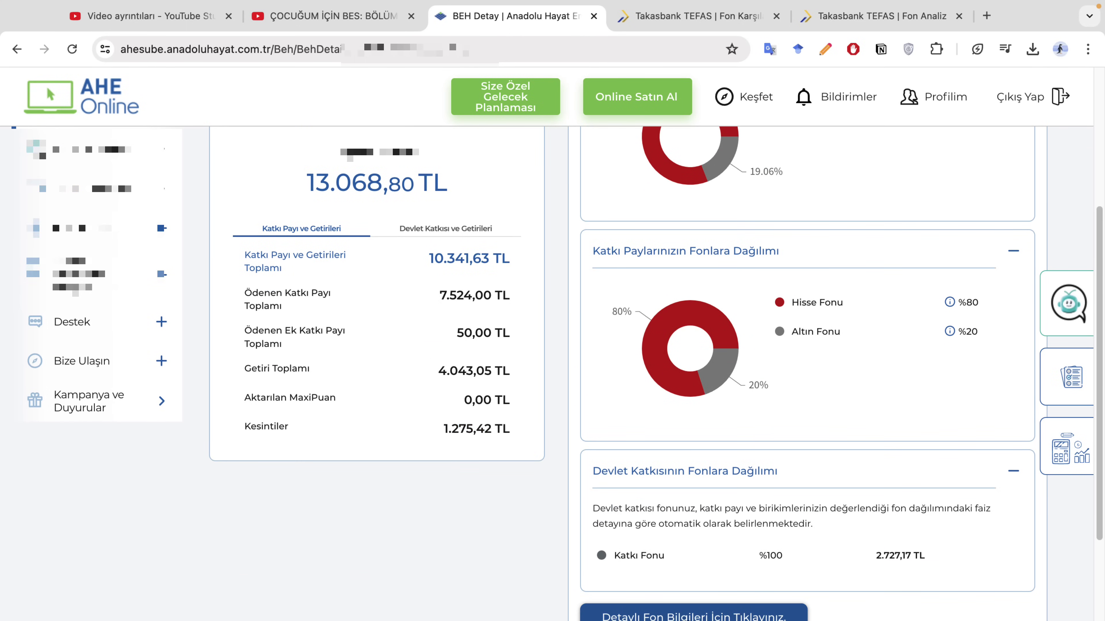
click(685, 614)
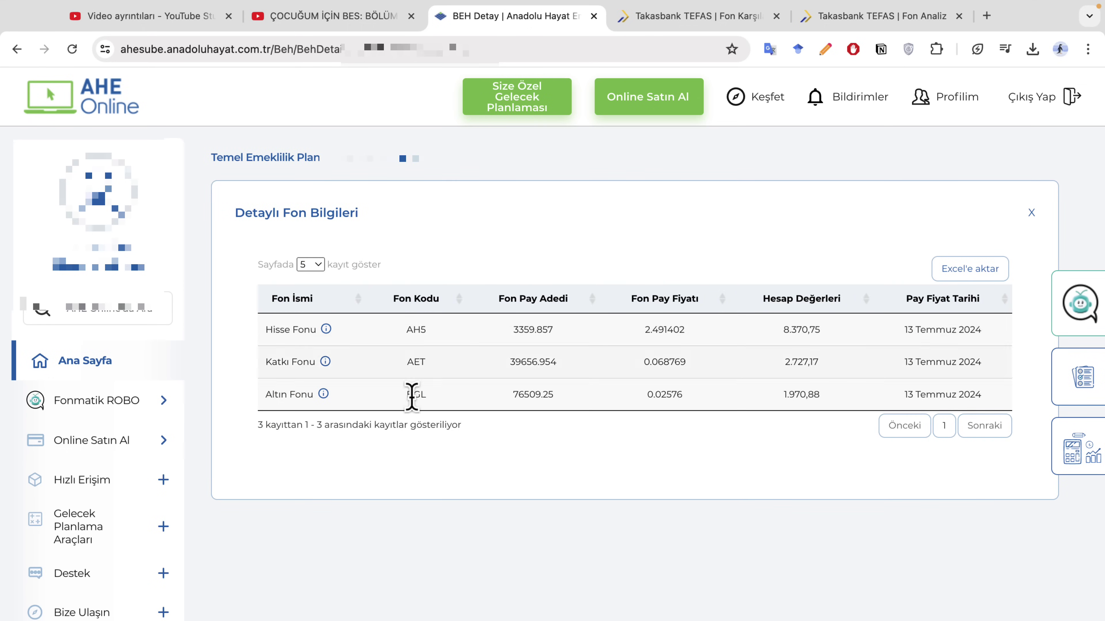
drag(412, 330, 437, 344)
click(431, 500)
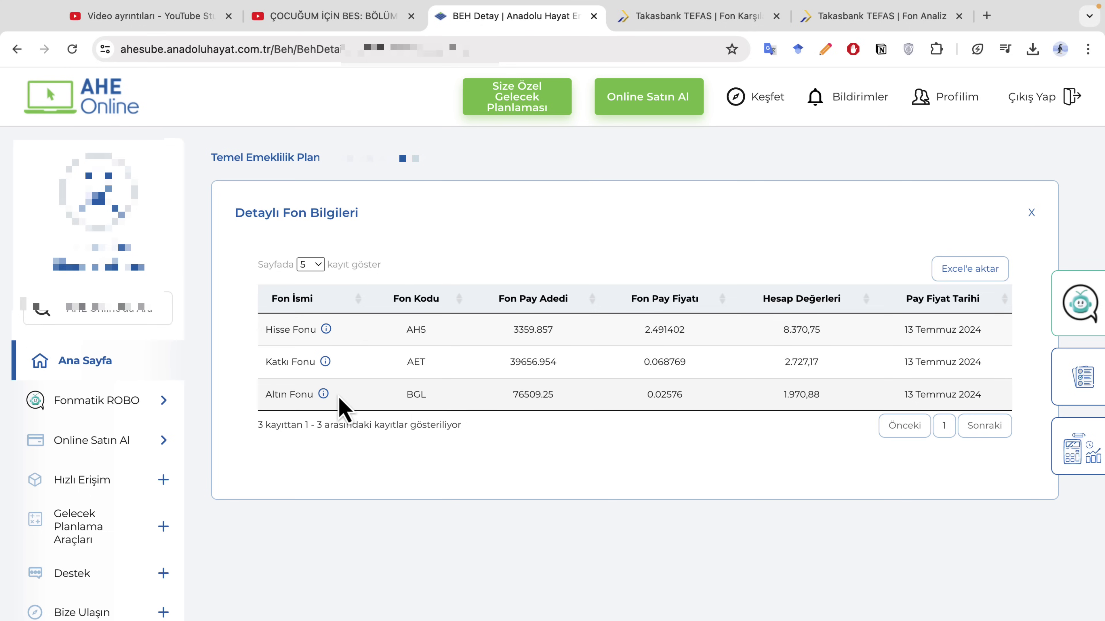
- View the Altın Fonu details, close them, and highlight the Katkı Fonu's fund code
click(324, 394)
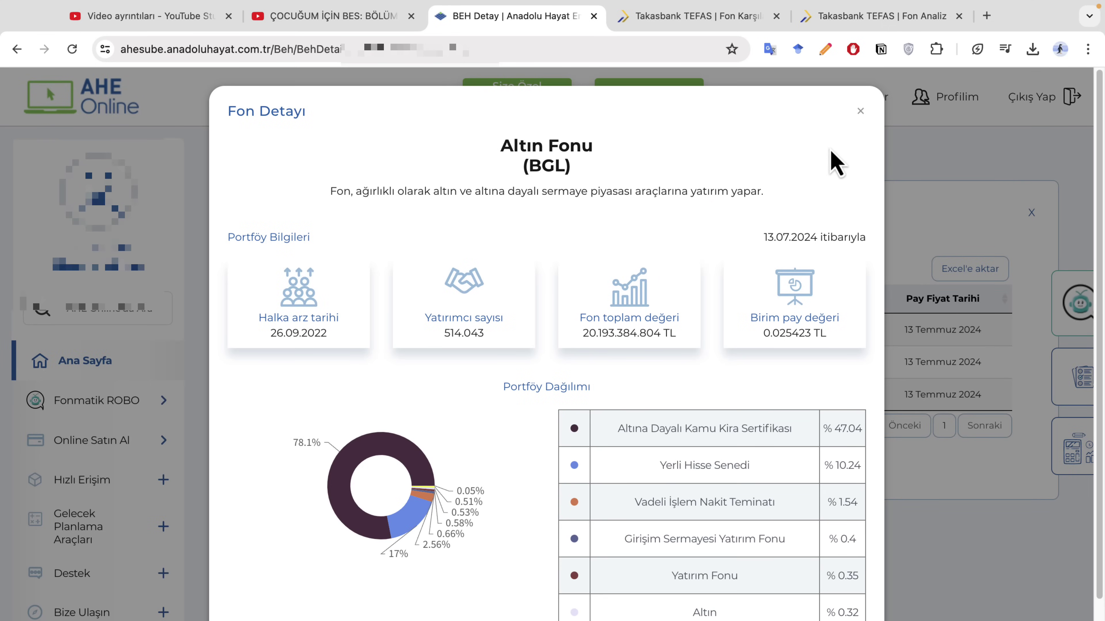
click(861, 112)
double_click(416, 362)
click(450, 375)
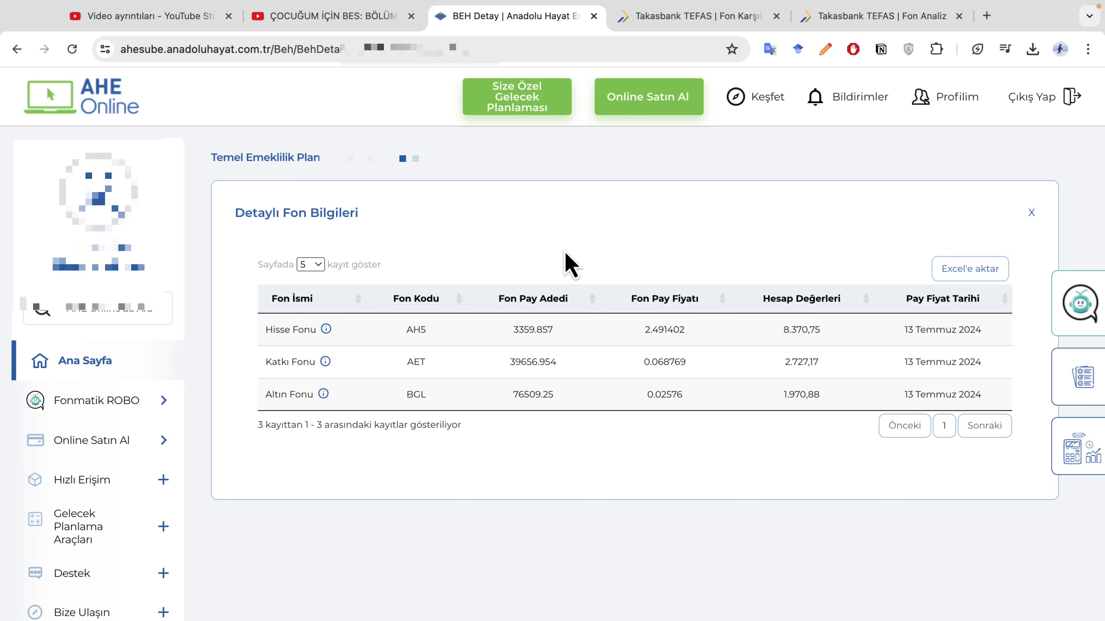
- Switch to the TEFAS Fon Karşılaştırma page and filter the pension fund list by ah5
click(687, 16)
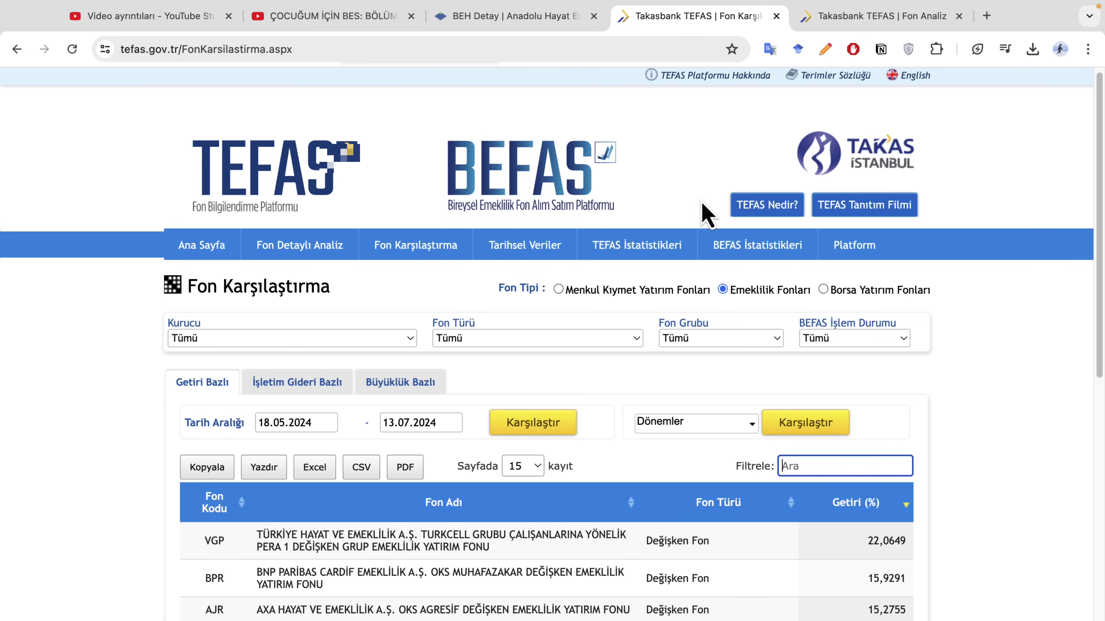
scroll(291, 451, down, 3)
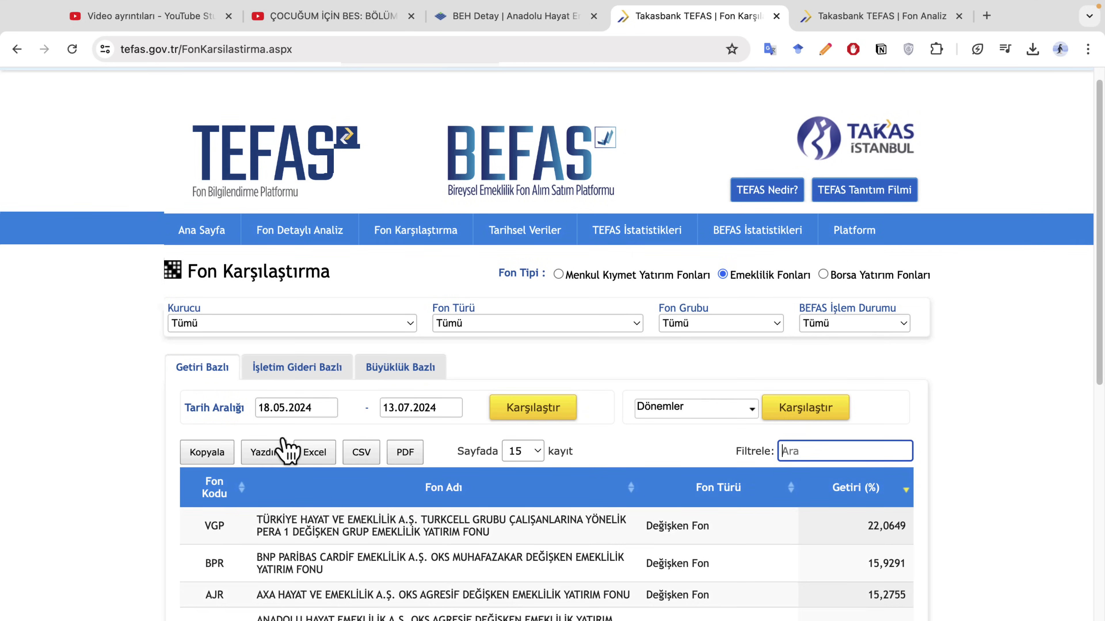
click(791, 342)
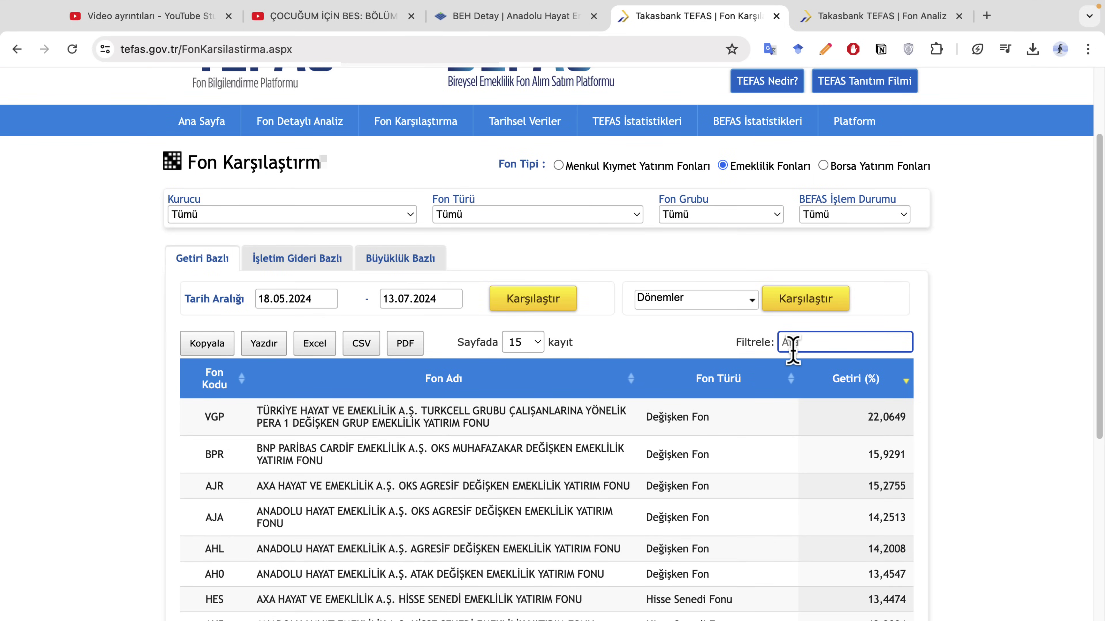
text(ah5)
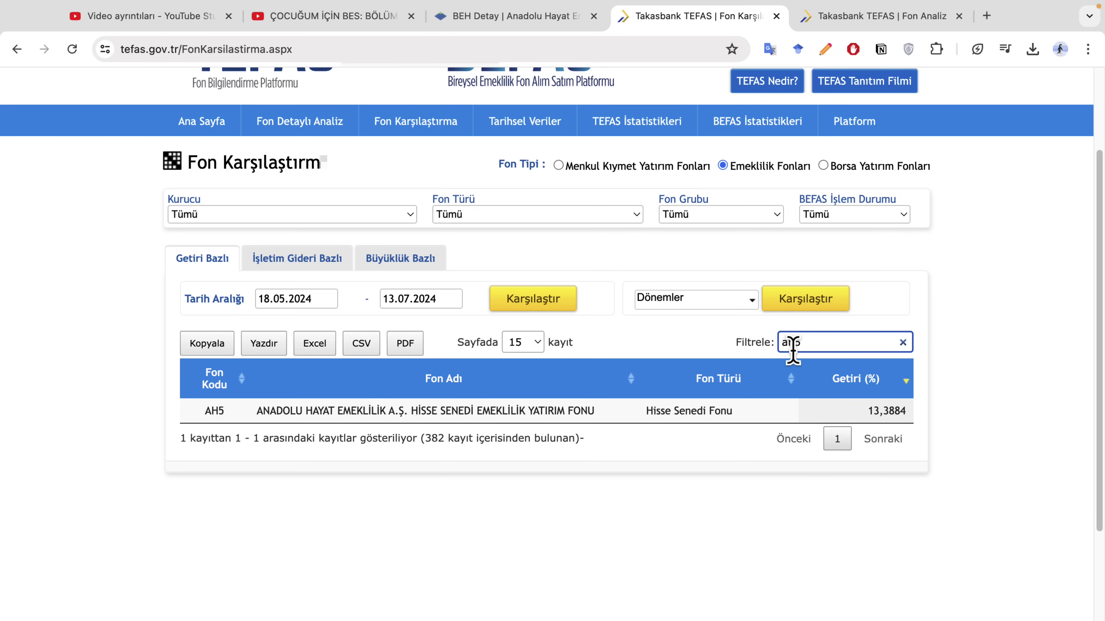
click(536, 497)
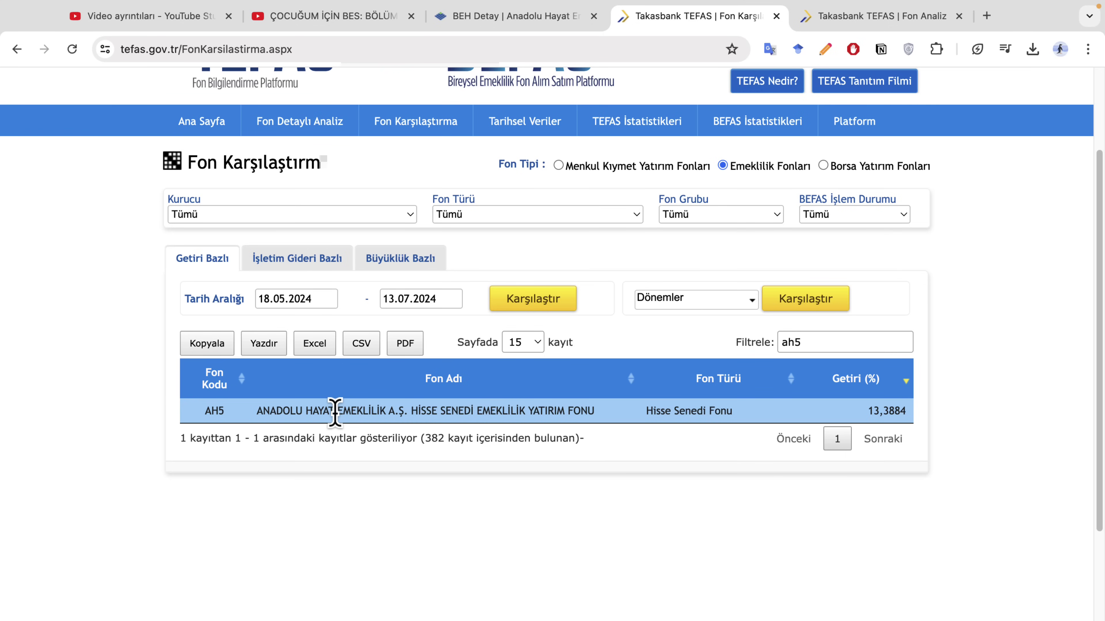
- Filter the pension fund list by hes instead
click(829, 341)
key(super+a)
text(hes)
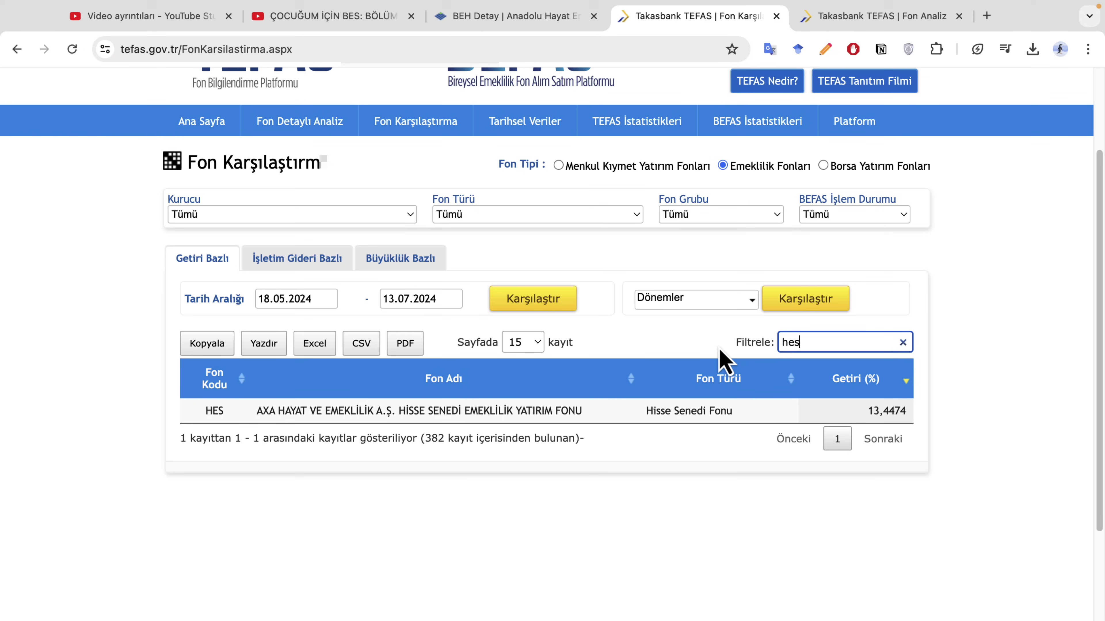
- Filter the list by ah5 again and open that fund's detailed analysis page
key(BackSpace)
key(BackSpace)
key(BackSpace)
text(ah5)
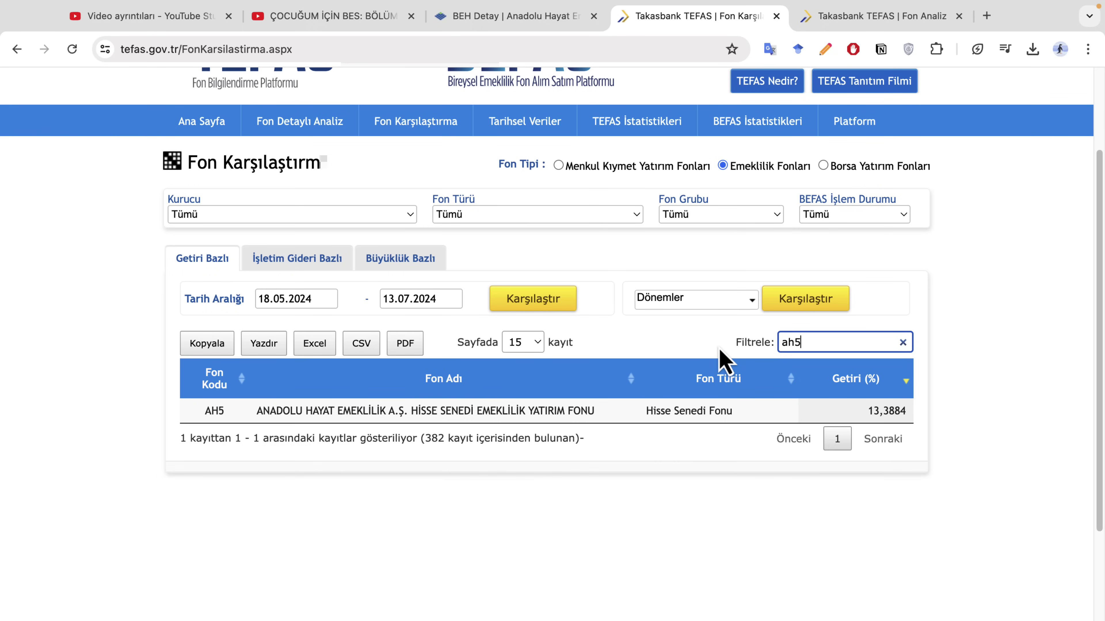
click(425, 409)
scroll(162, 447, down, 4)
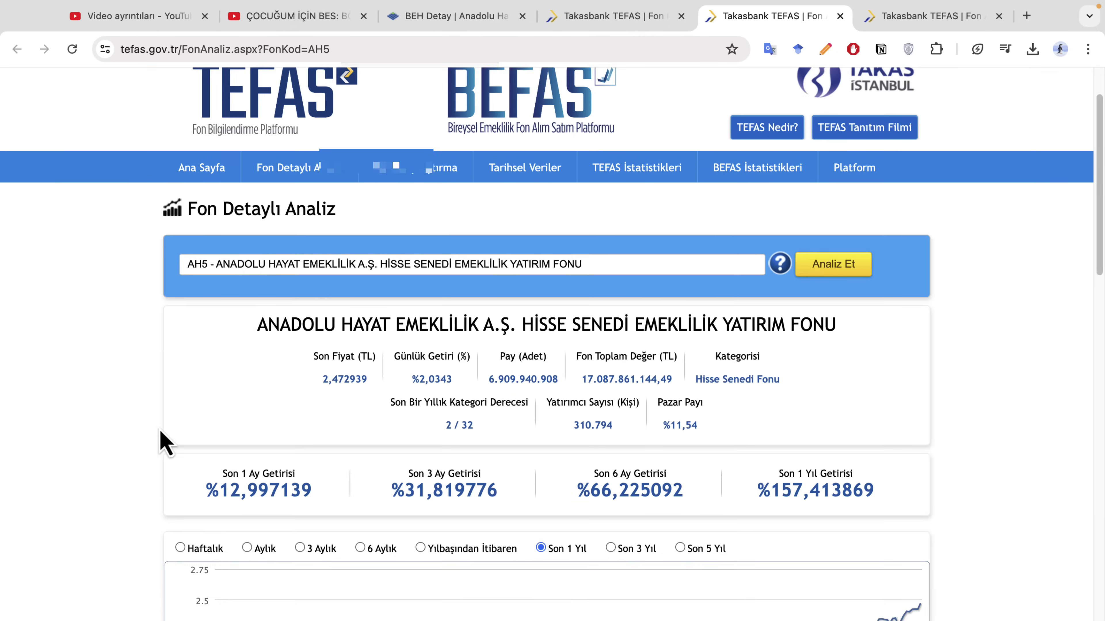
- Examine the AH5 fund's key figures, highlighting its name, number of investors, and one-month and one-year returns
scroll(424, 328, down, 4)
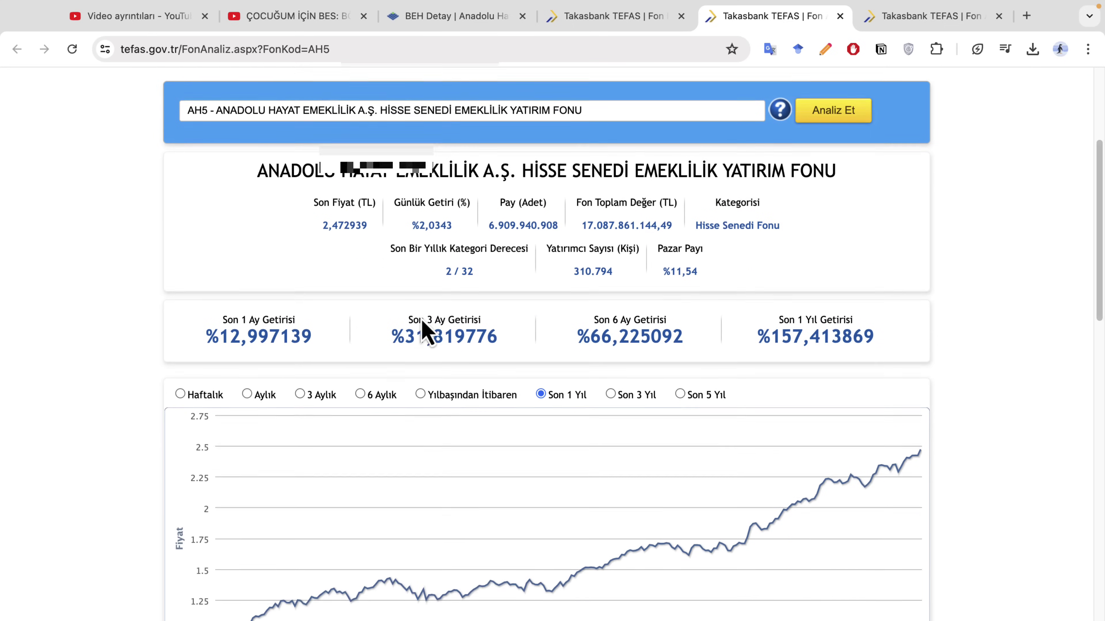
drag(548, 136, 801, 136)
click(840, 200)
drag(573, 236, 644, 242)
drag(203, 305, 328, 316)
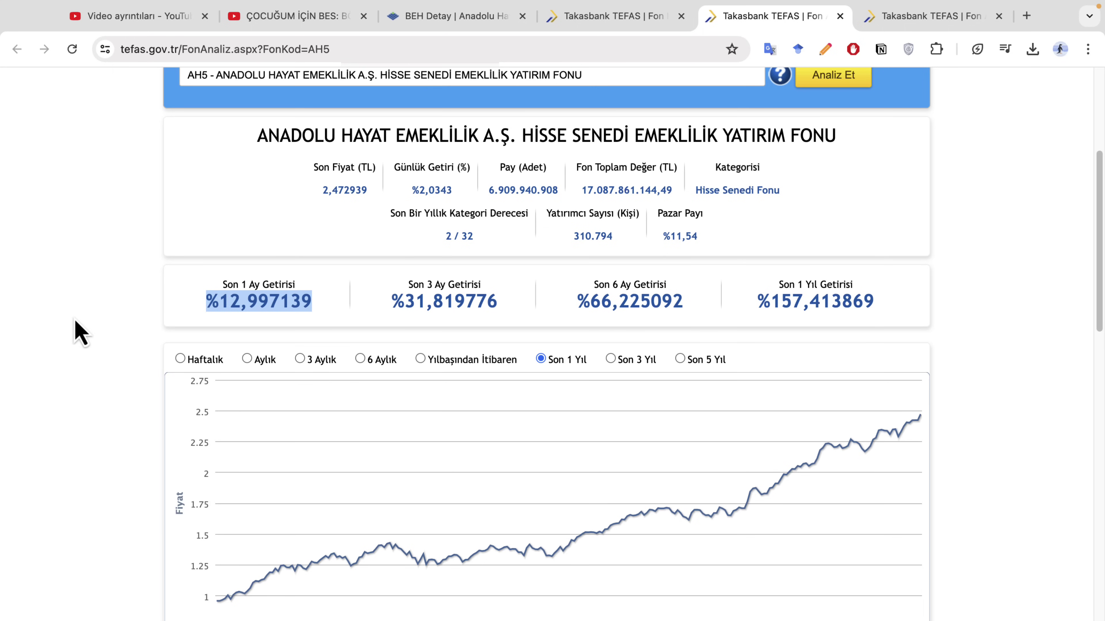
click(97, 352)
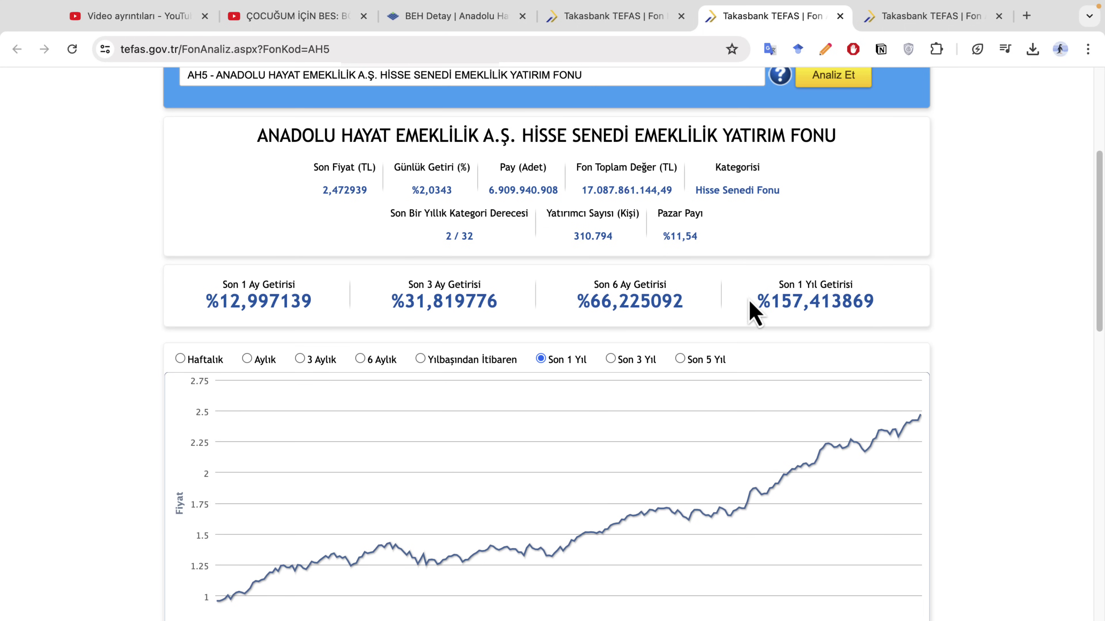
drag(757, 299, 842, 304)
click(744, 309)
drag(756, 301, 900, 303)
- Examine the AH5 fund's one-year price chart, Fon Profili table and Fon Varlık Dağılımı chart
scroll(243, 391, down, 1)
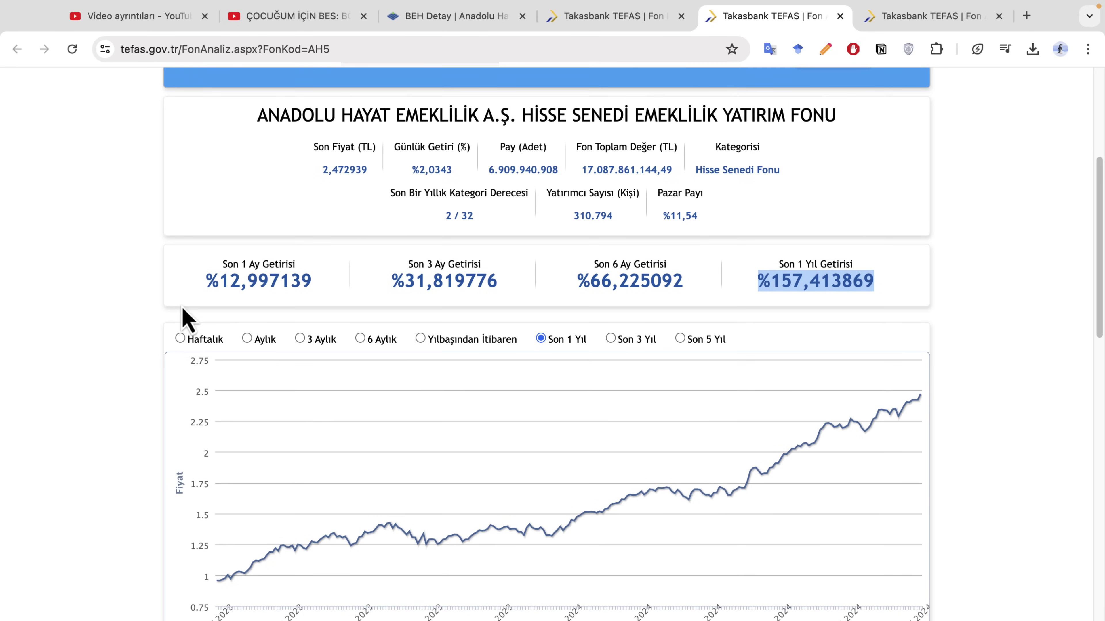
scroll(185, 316, up, 2)
scroll(185, 316, down, 6)
scroll(188, 329, down, 2)
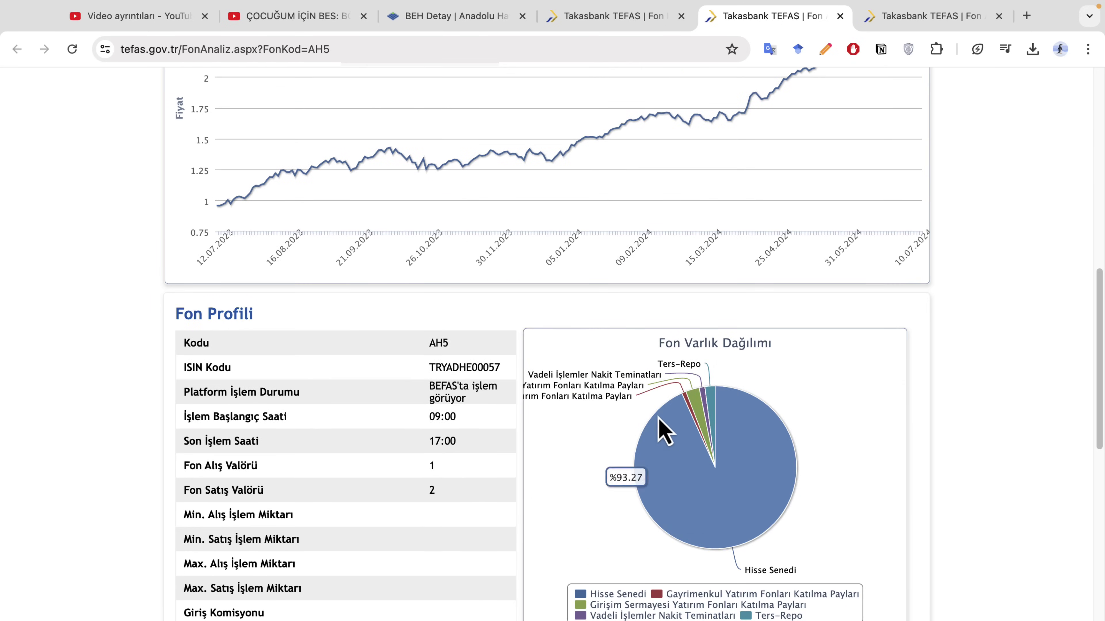
scroll(479, 470, down, 1)
scroll(305, 452, down, 2)
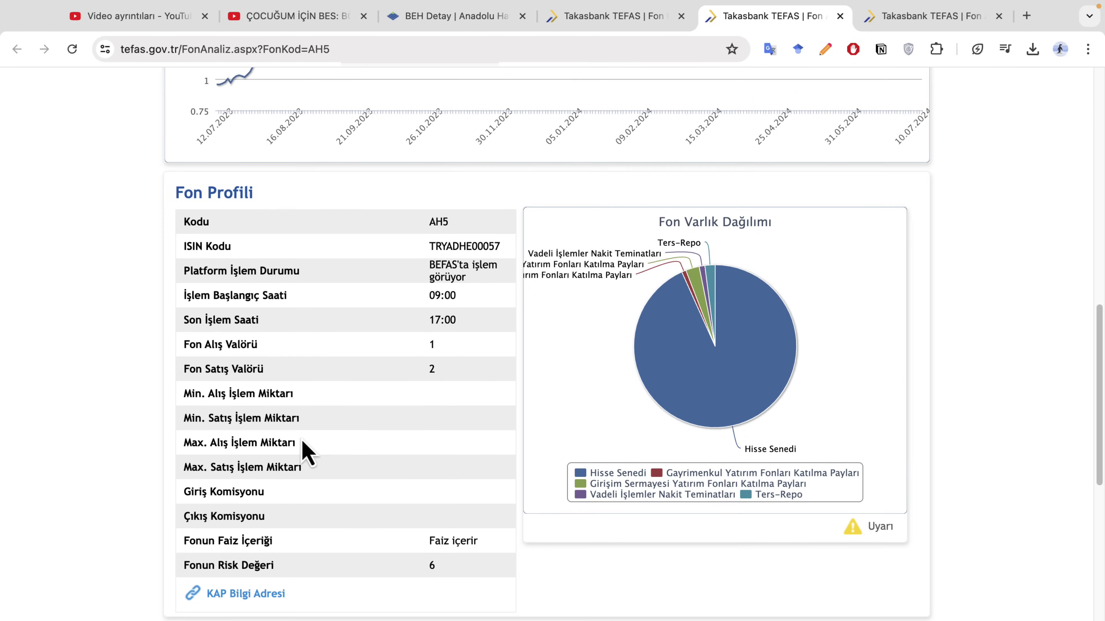
scroll(426, 387, up, 8)
click(479, 272)
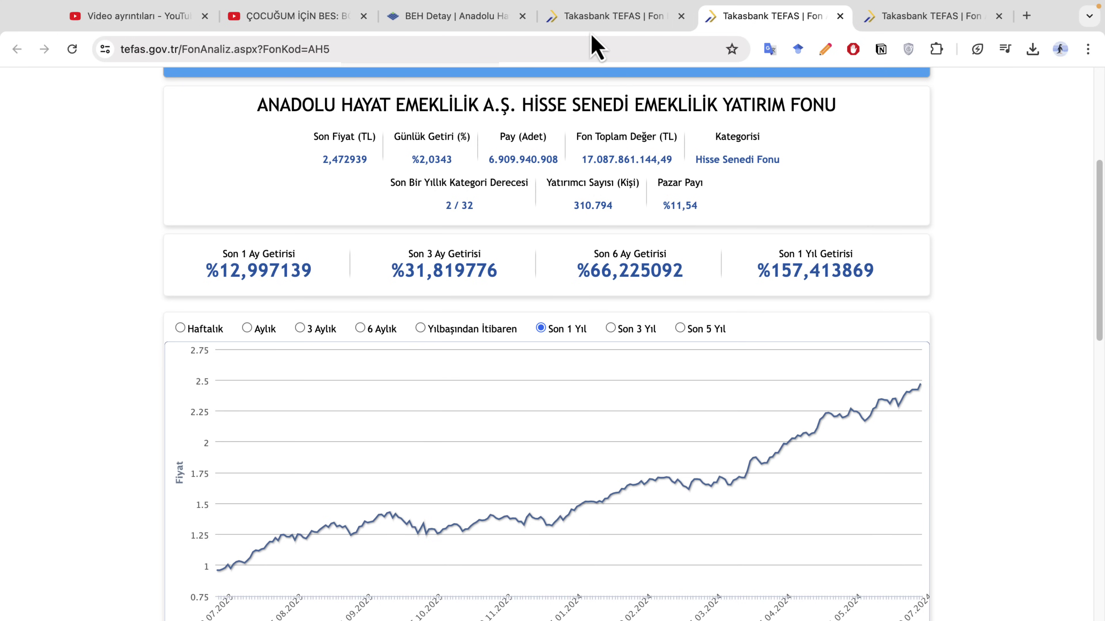
- Return to the fund comparison list, filter it by bgl, and open that fund's detailed analysis page
click(598, 16)
drag(809, 346, 693, 343)
text(bgl)
click(445, 506)
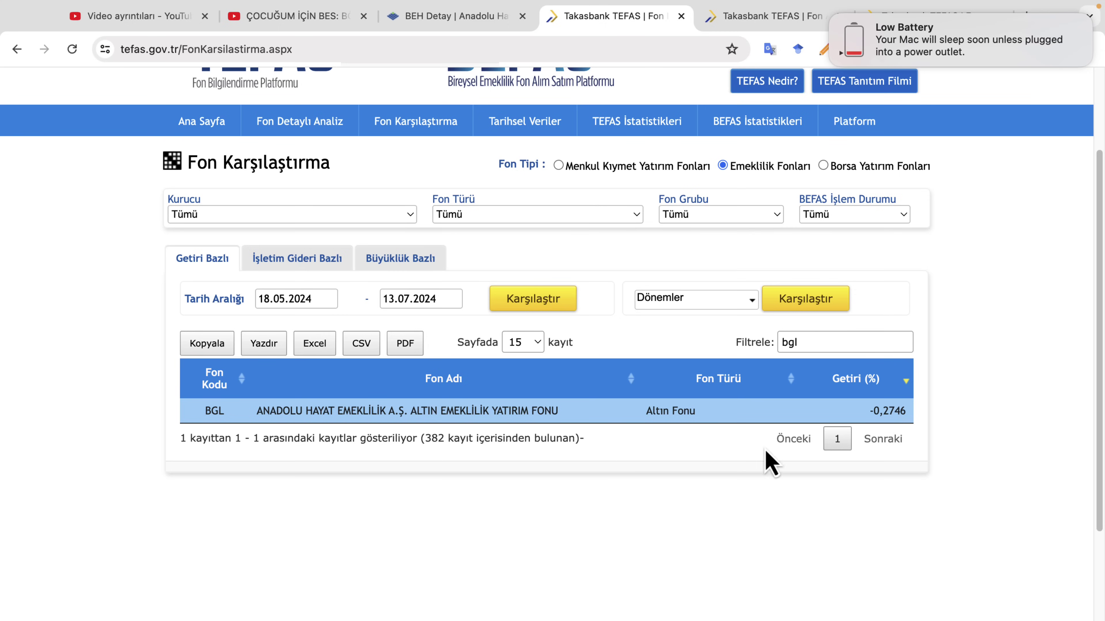
click(520, 412)
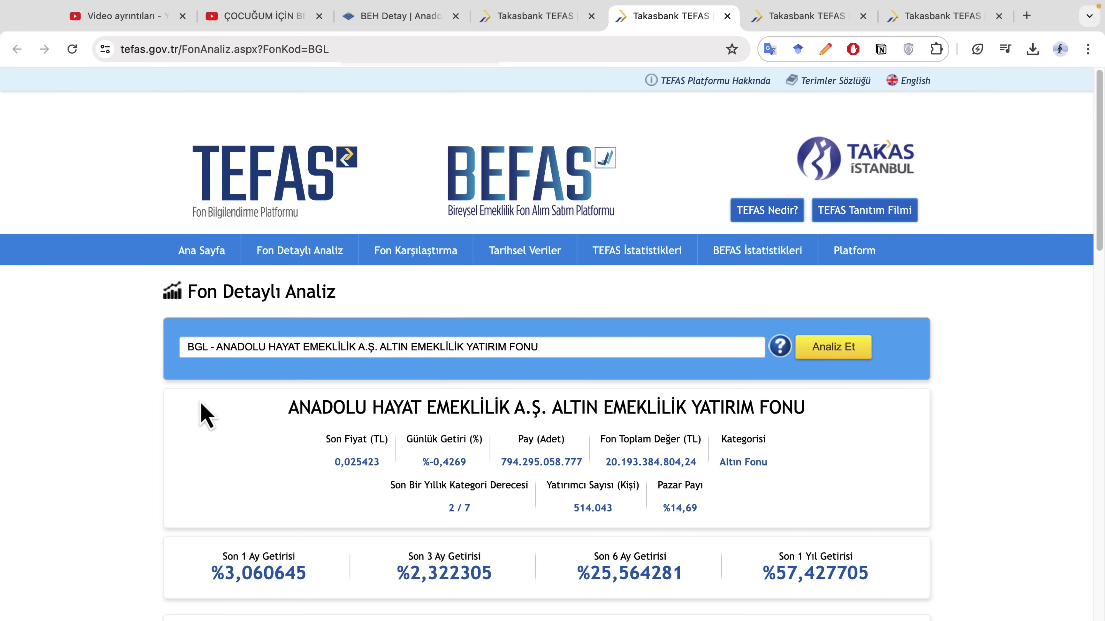
- Examine the BGL gold fund's period returns, one-year price chart, fund profile and asset distribution
scroll(225, 395, down, 4)
scroll(270, 336, down, 2)
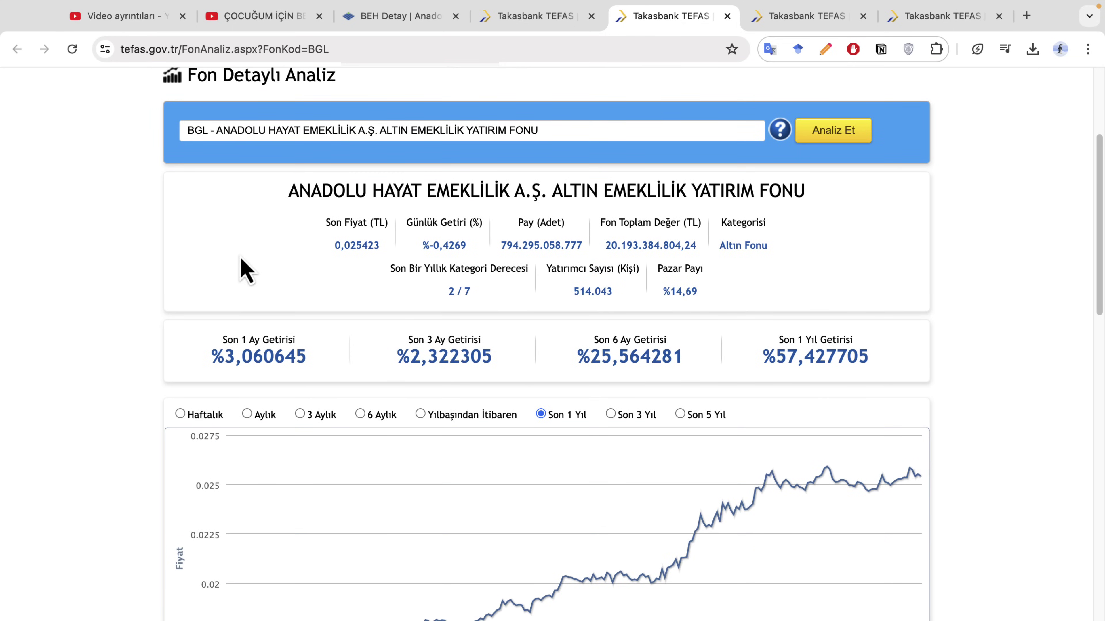
scroll(130, 378, down, 2)
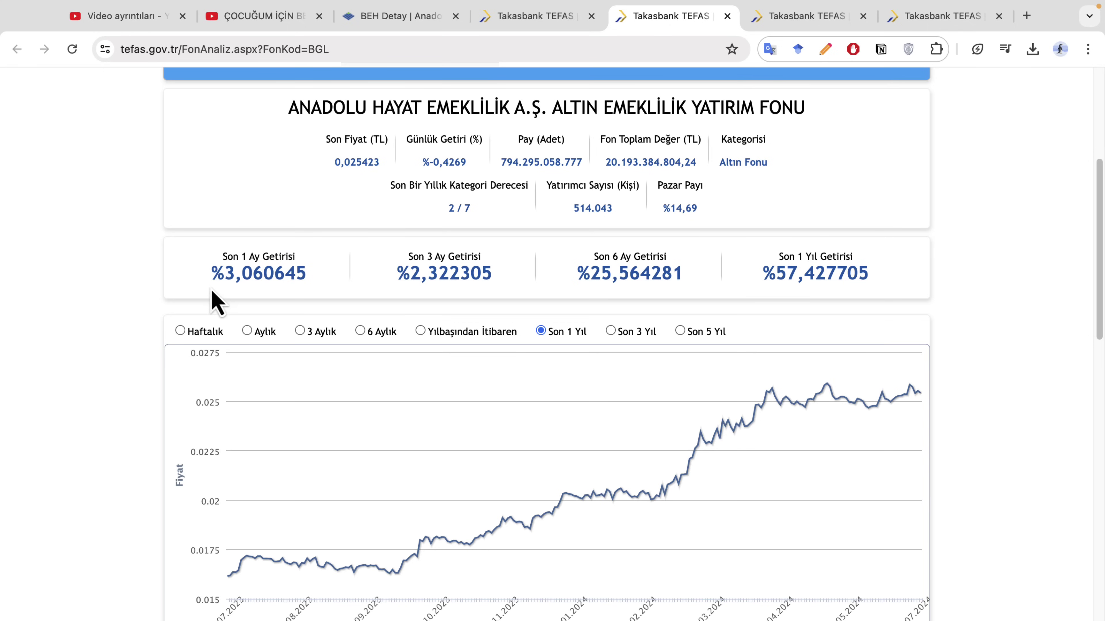
scroll(179, 296, down, 6)
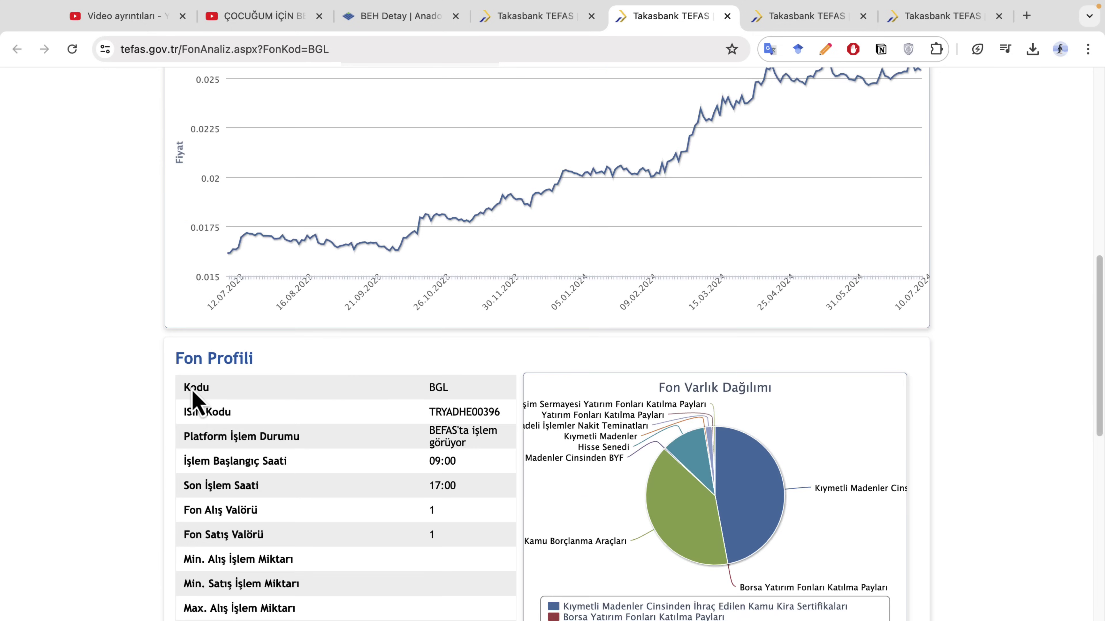
scroll(435, 305, up, 6)
scroll(417, 378, up, 3)
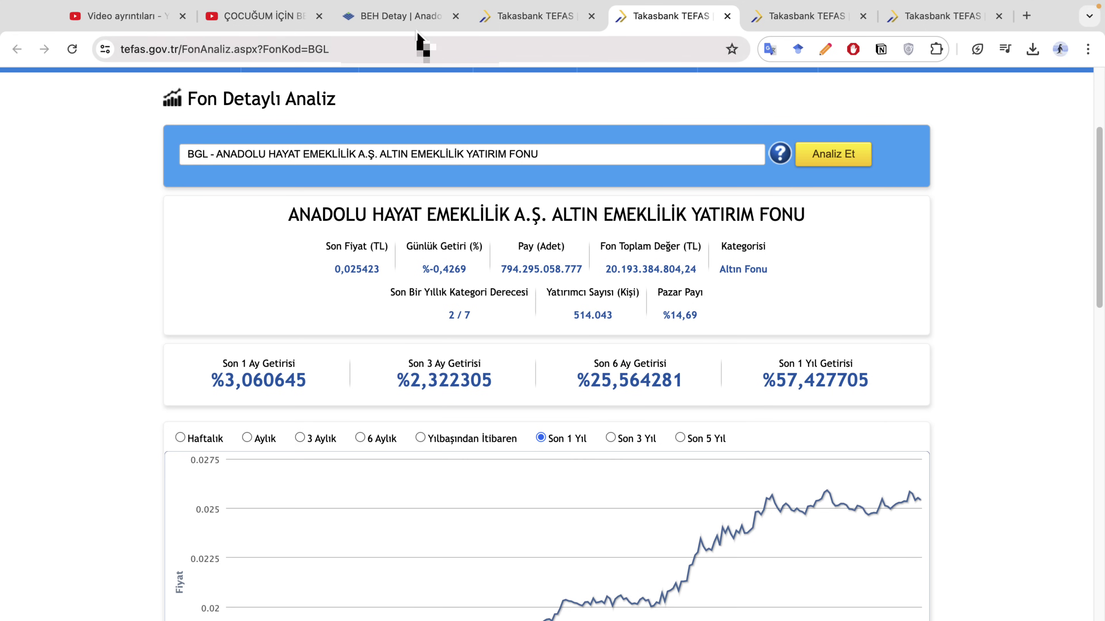
- Return to the pension fund comparison list and replace its filter with katkı
click(524, 22)
double_click(823, 348)
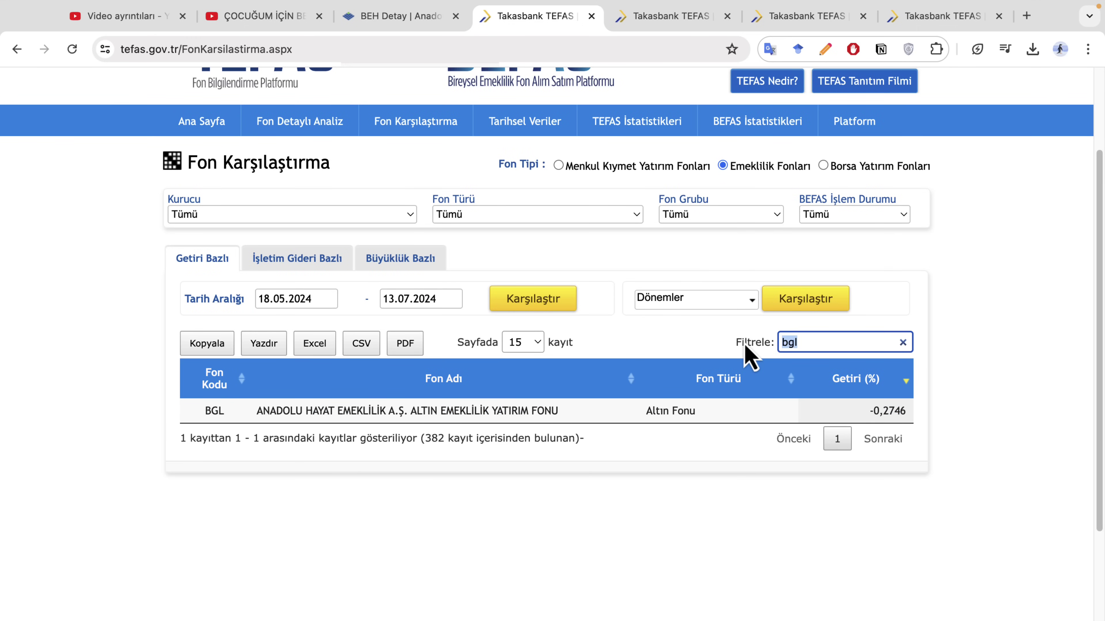
key(BackSpace)
text(k)
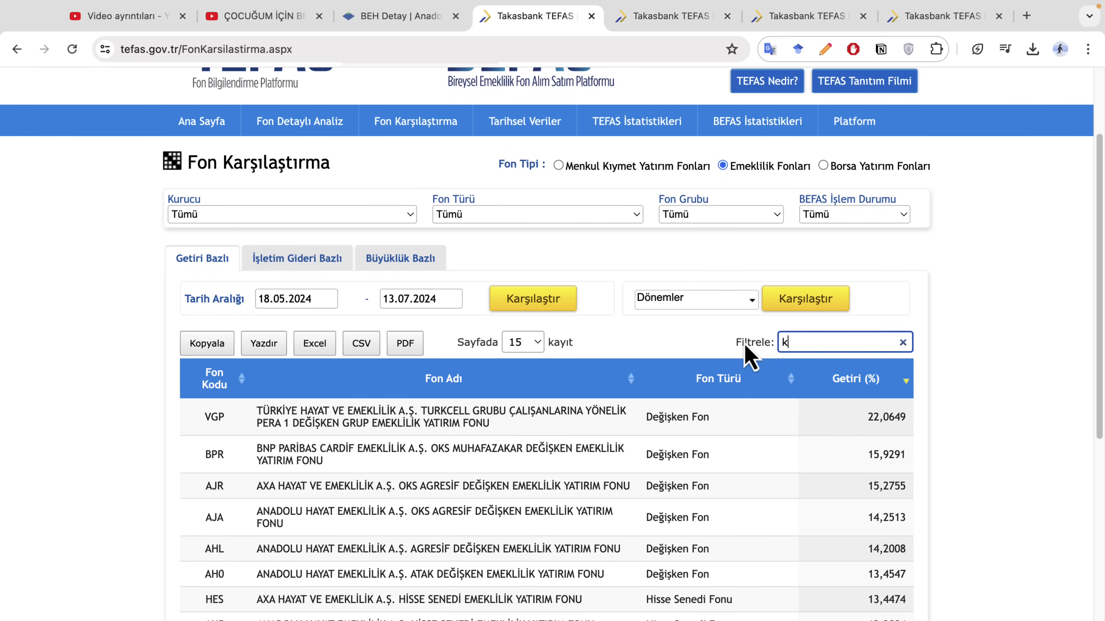
text(atkı)
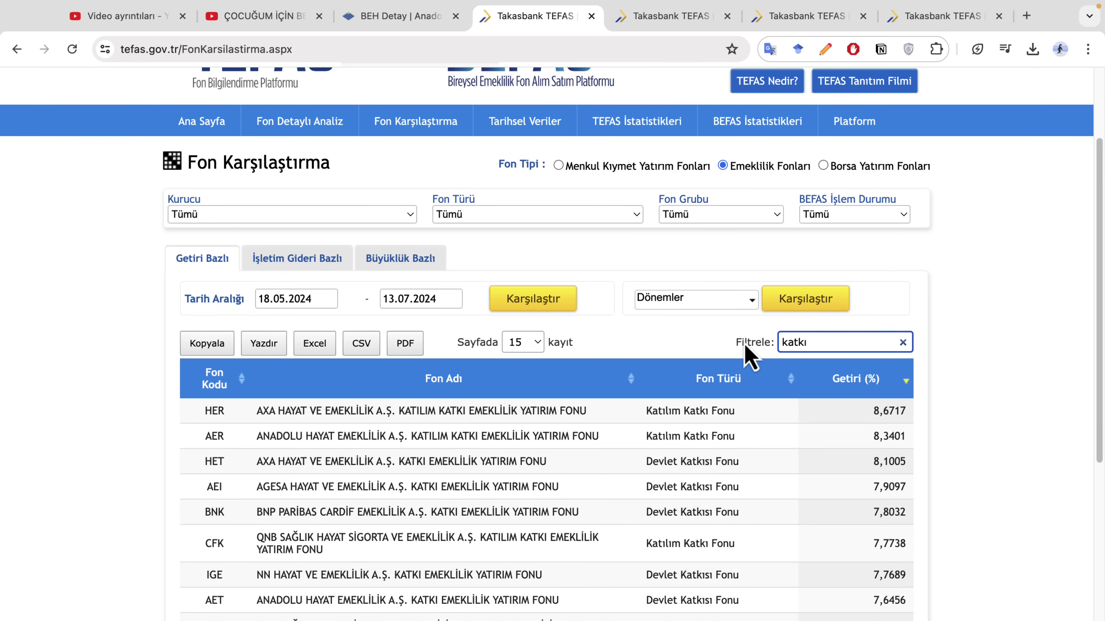
- Filter the comparison list by devlet k and open the AET fund's detailed analysis page
key(BackSpace)
key(BackSpace)
key(BackSpace)
key(BackSpace)
key(BackSpace)
text(dev)
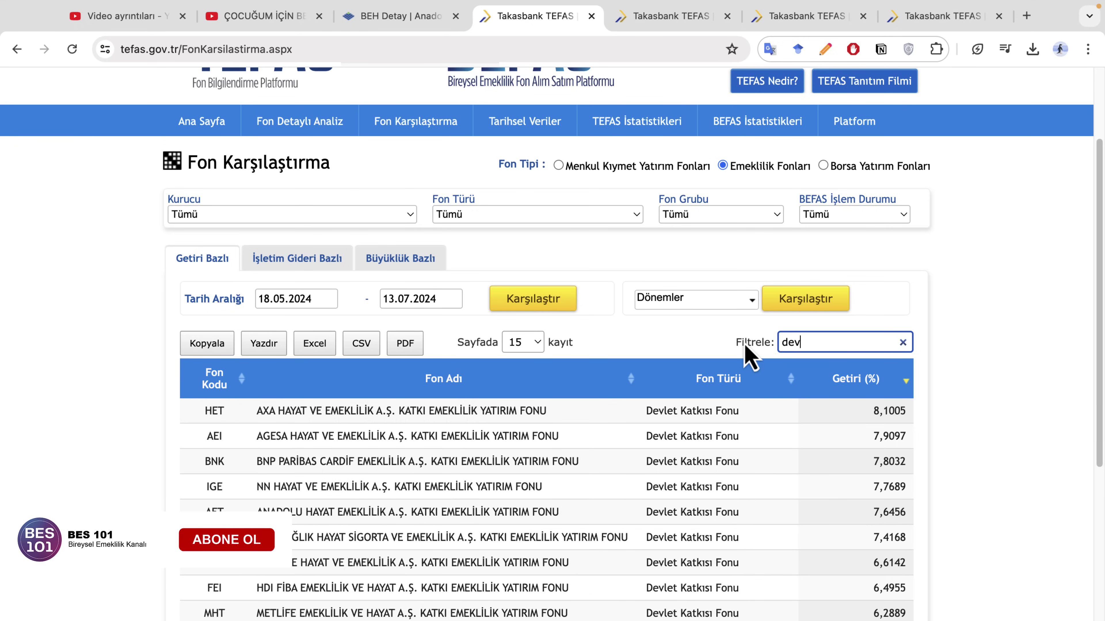
text(let k)
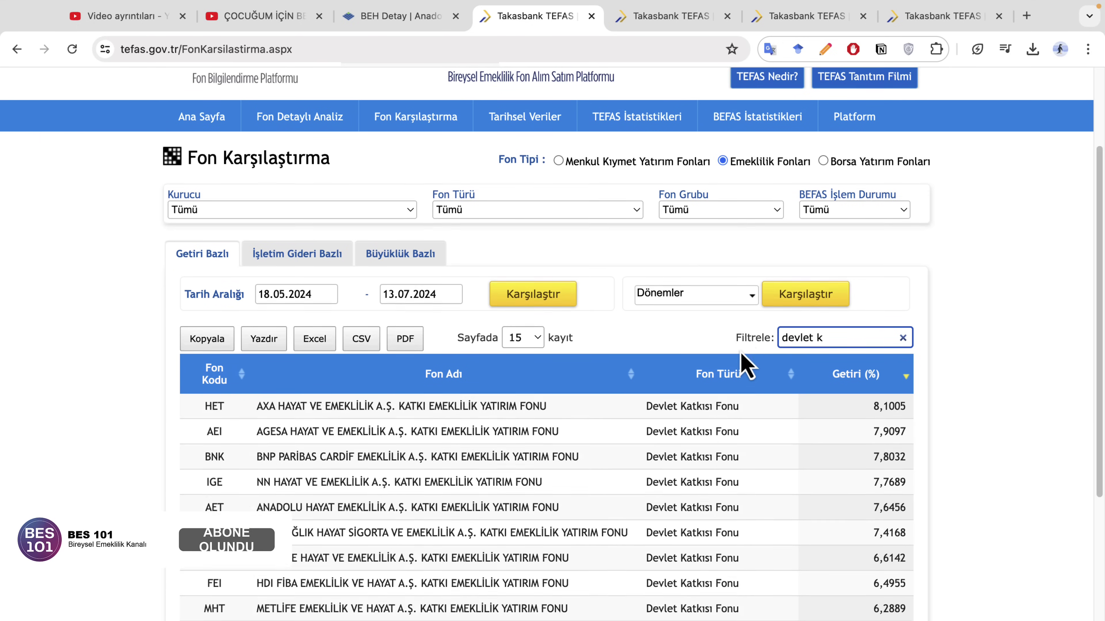
scroll(740, 383, down, 3)
click(970, 258)
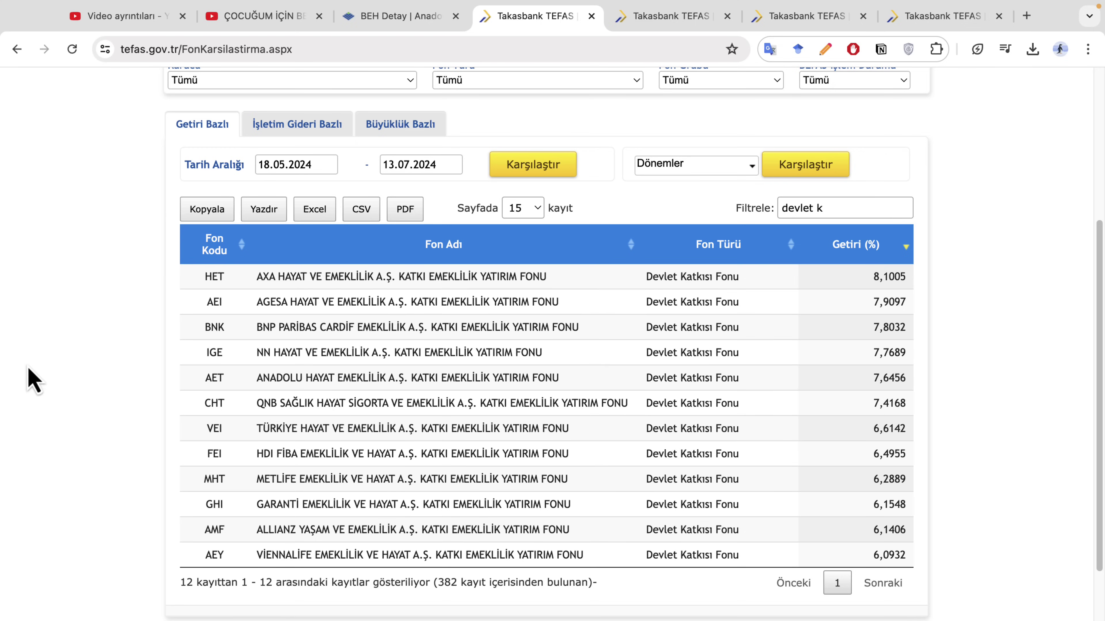
click(361, 385)
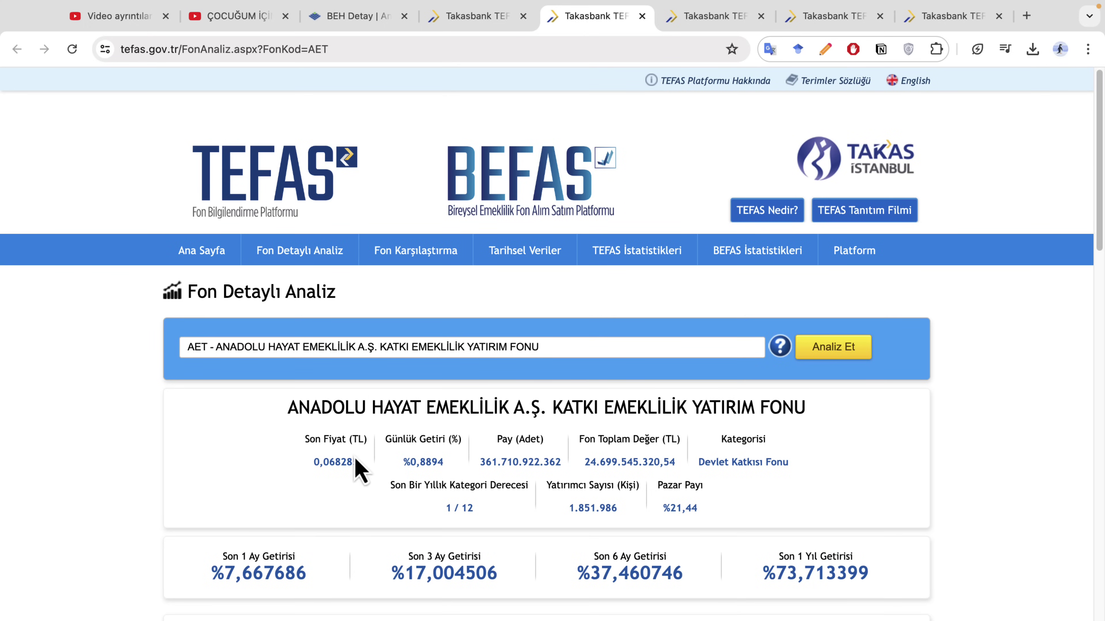
- Examine the AET fund's key figures, period returns, one-year price chart and asset distribution, highlighting its number of investors
scroll(365, 456, down, 5)
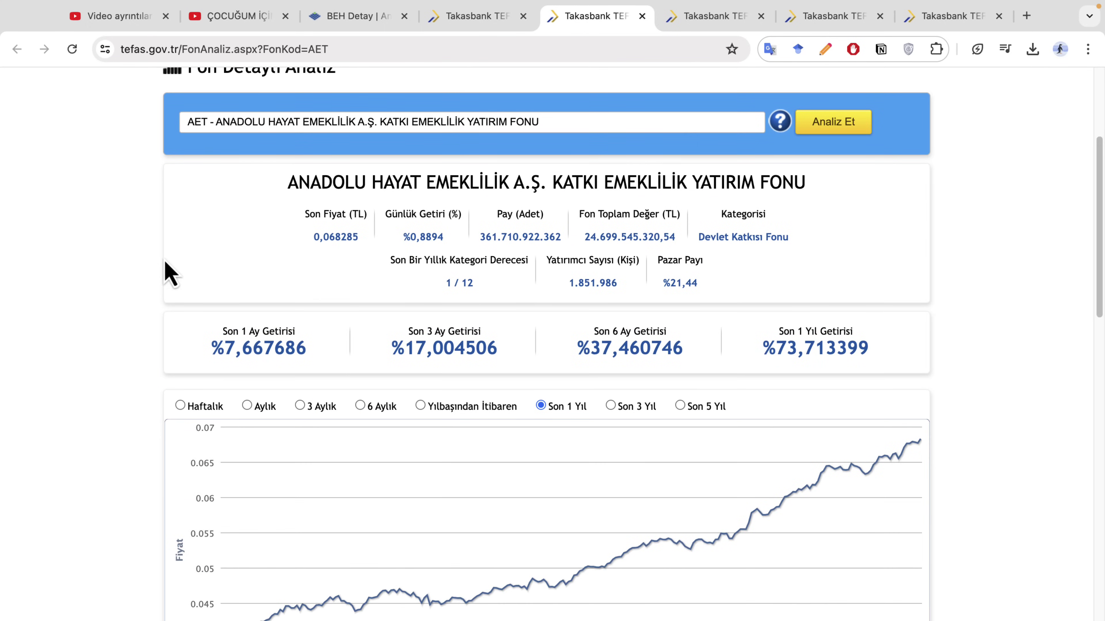
drag(568, 282, 629, 287)
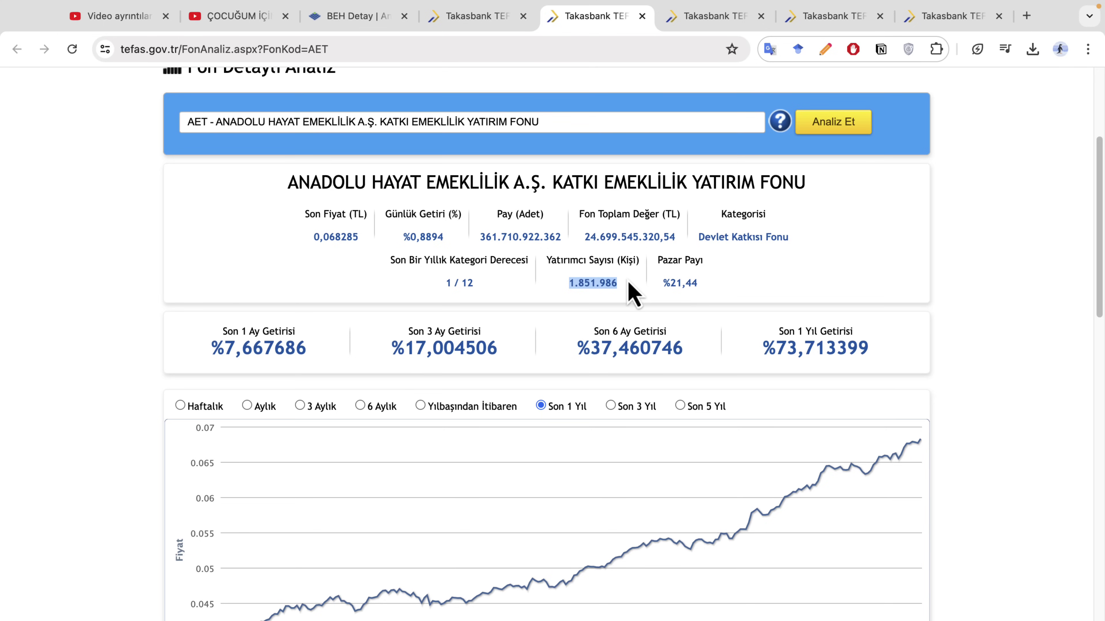
scroll(148, 383, down, 10)
mouse_move(772, 446)
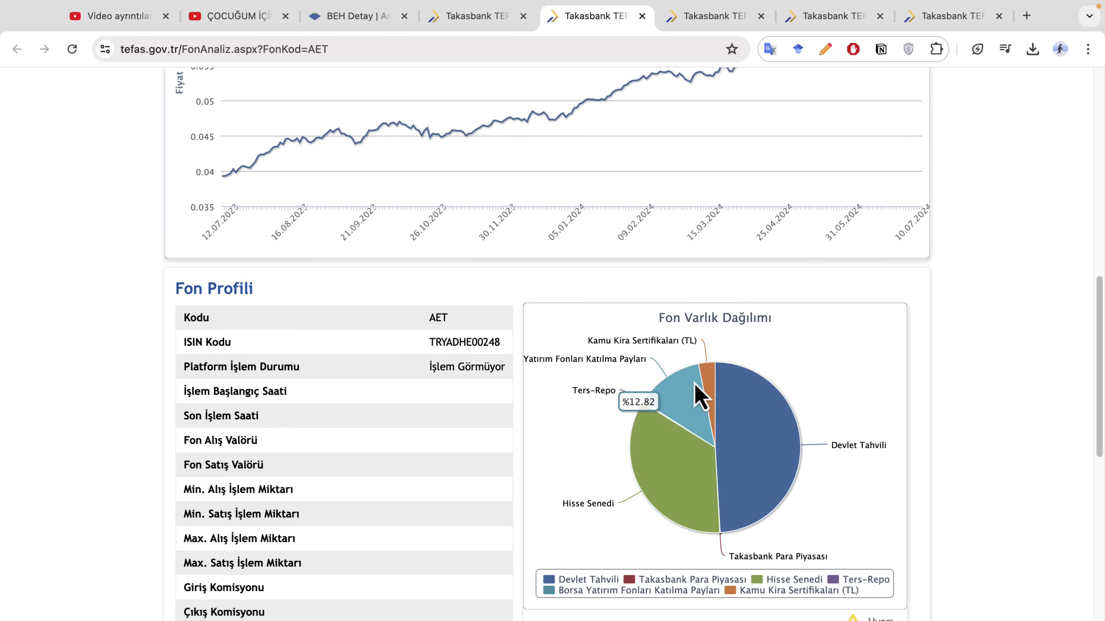
scroll(131, 436, up, 10)
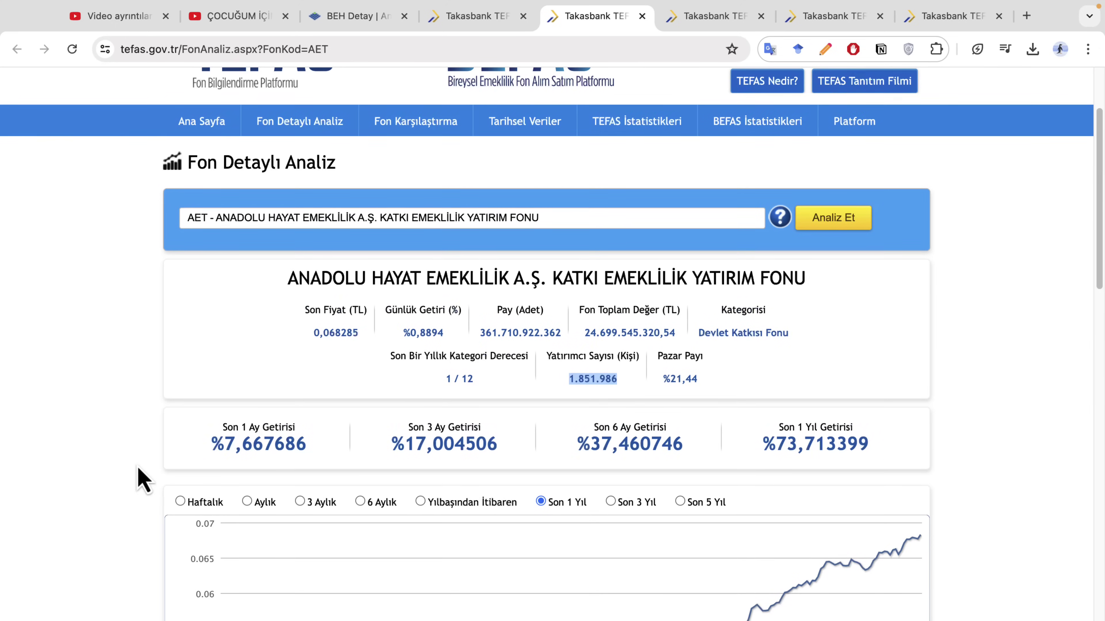
click(439, 390)
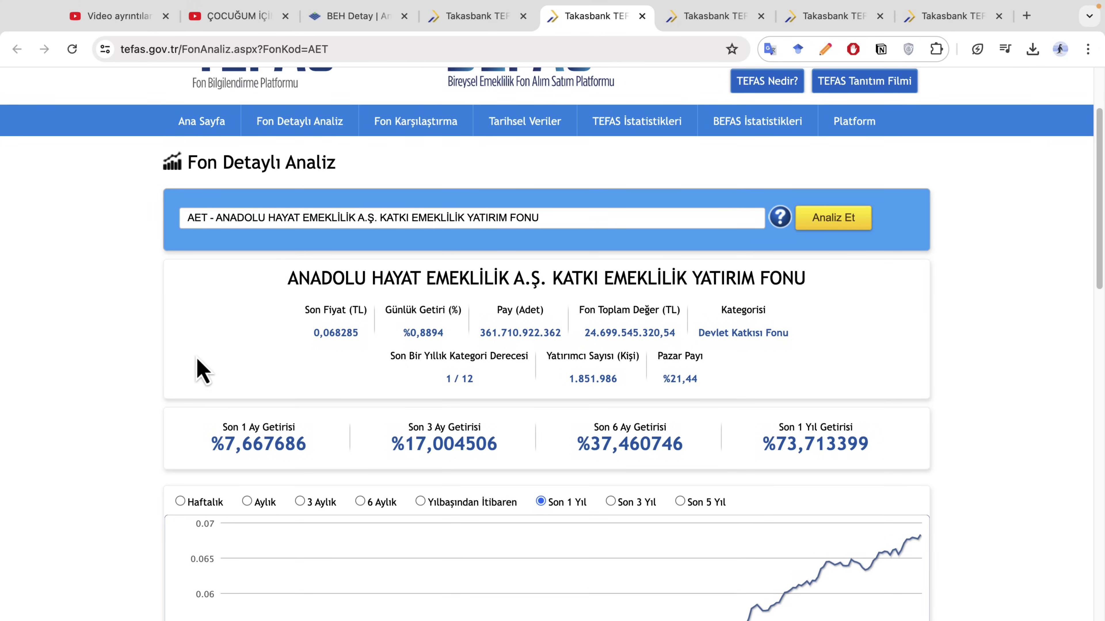
scroll(185, 363, down, 5)
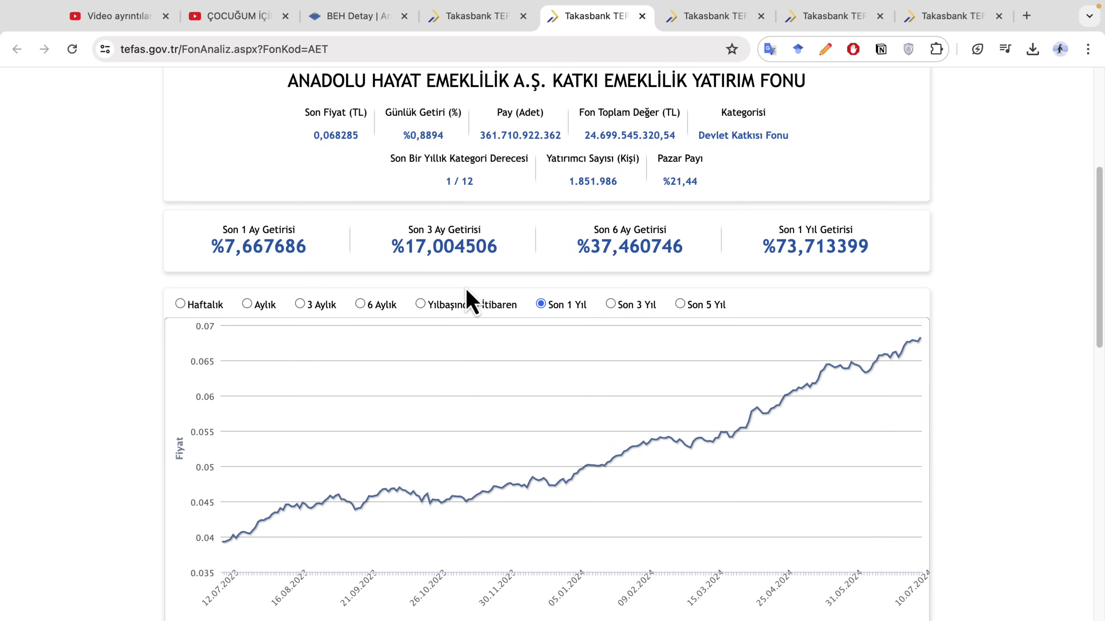
scroll(201, 365, up, 3)
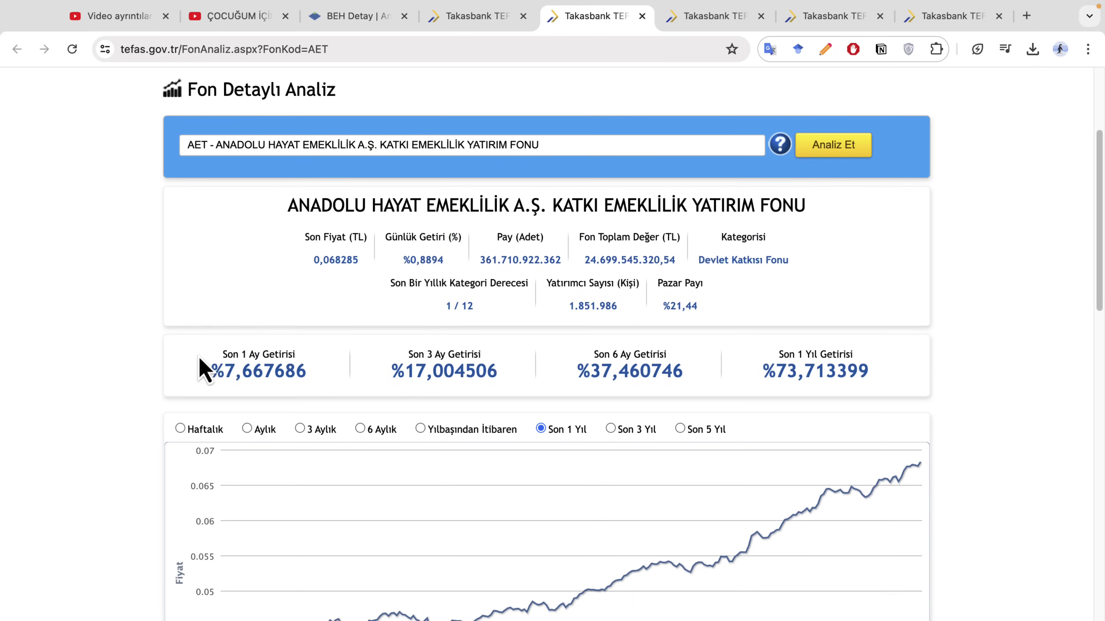
scroll(328, 376, up, 3)
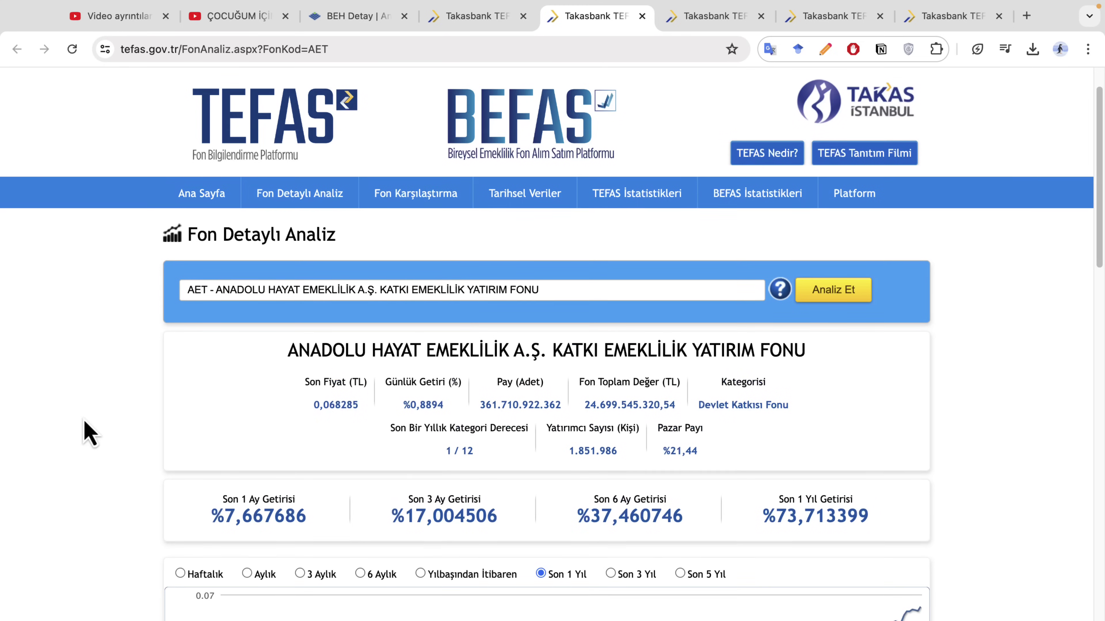
- Open the Fon Karşılaştırma page and sort the funds by five-year return in descending order
click(404, 200)
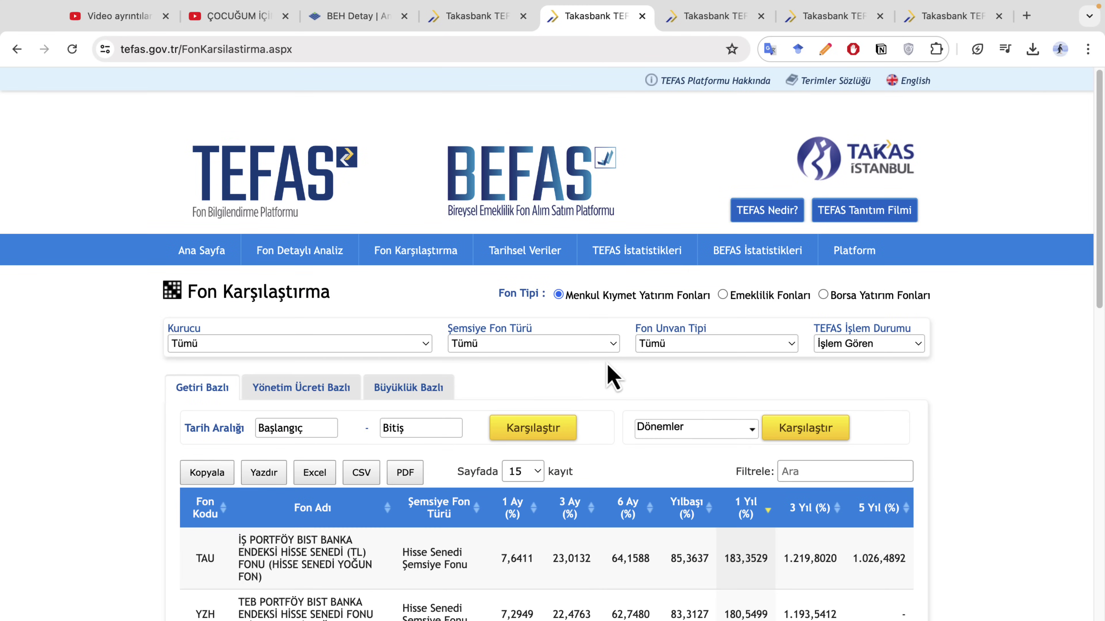
scroll(525, 451, down, 3)
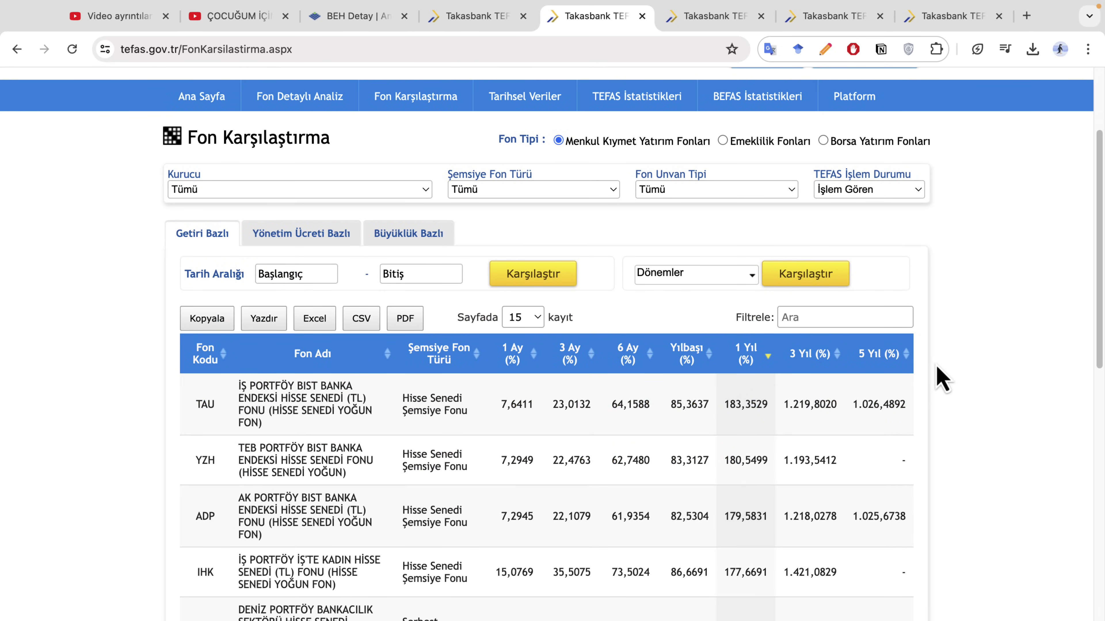
scroll(948, 382, down, 3)
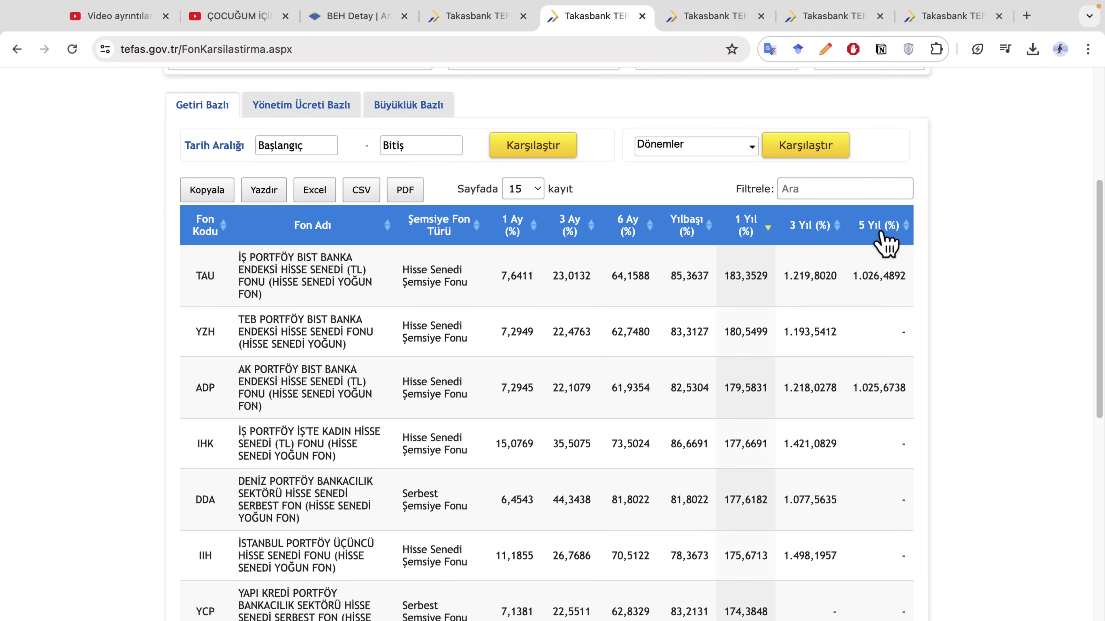
click(908, 243)
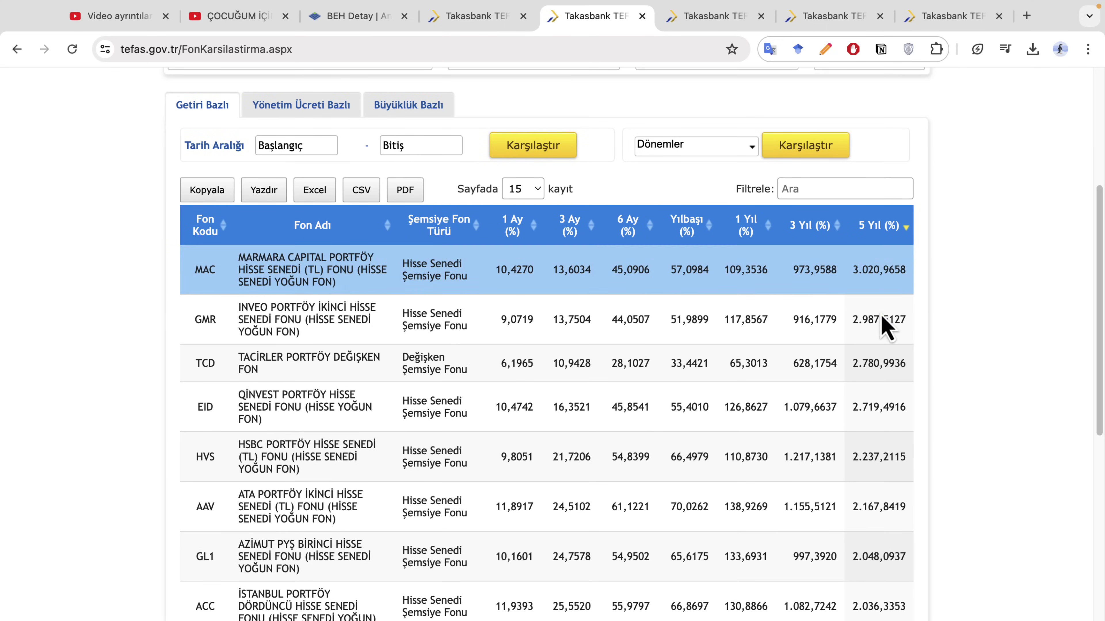
- Switch the fund type to Emeklilik Fonları and review the pension funds with the highest five-year returns
scroll(957, 313, up, 3)
click(768, 118)
scroll(935, 369, down, 3)
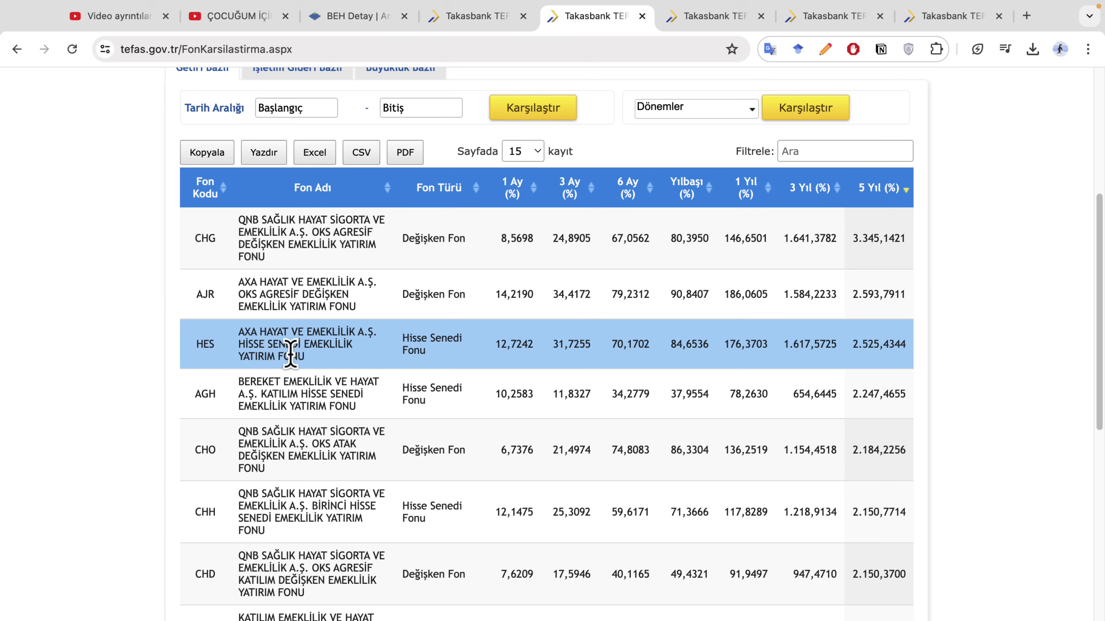
scroll(369, 414, down, 3)
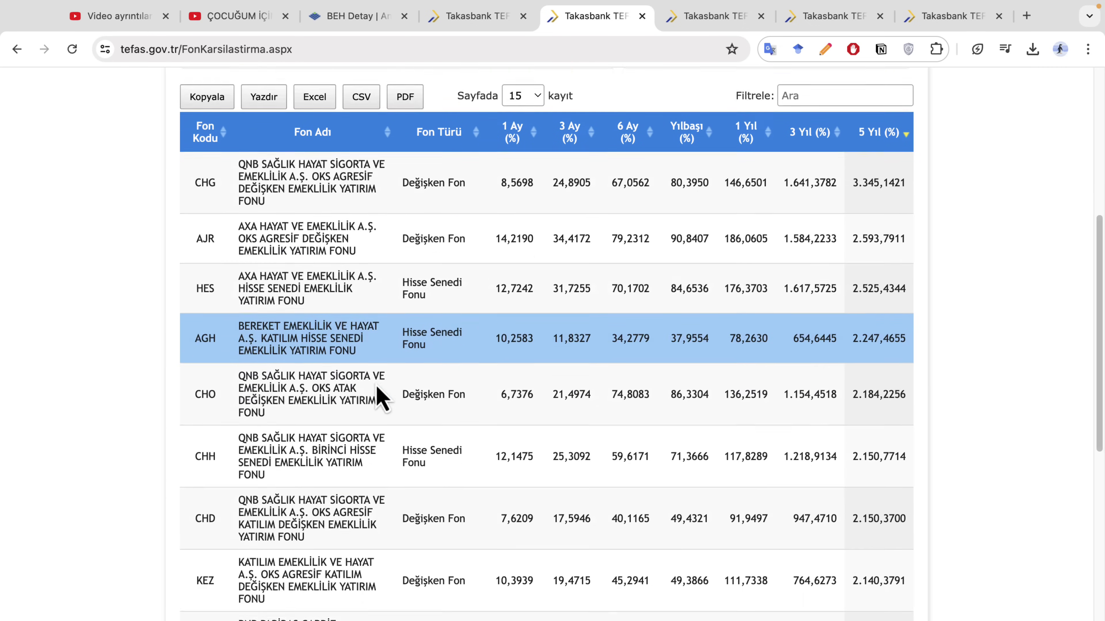
scroll(145, 417, down, 5)
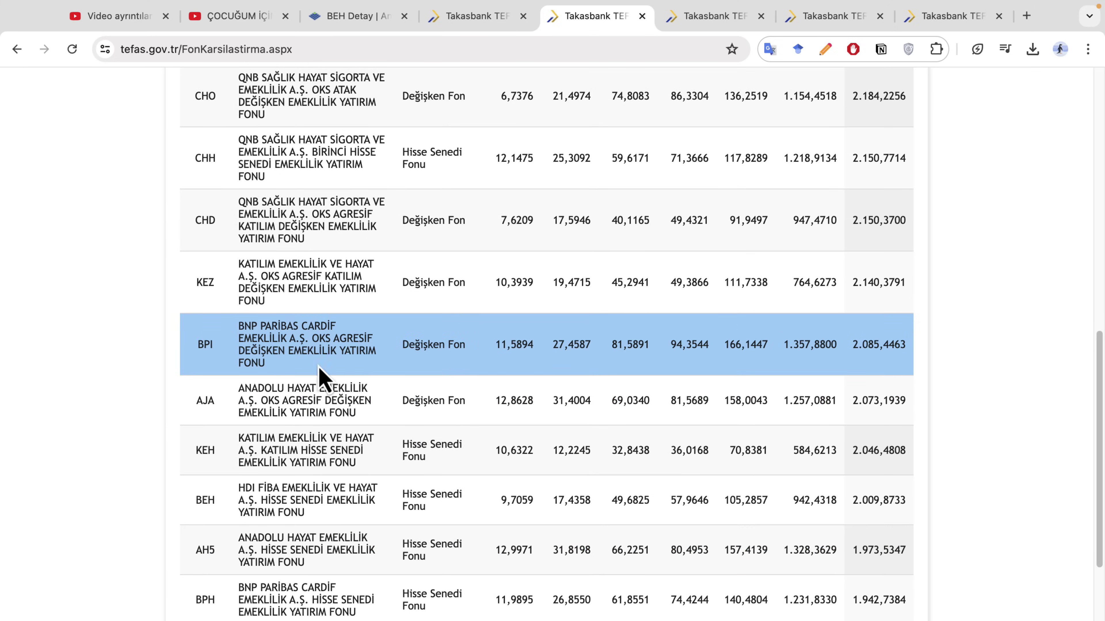
scroll(619, 431, up, 7)
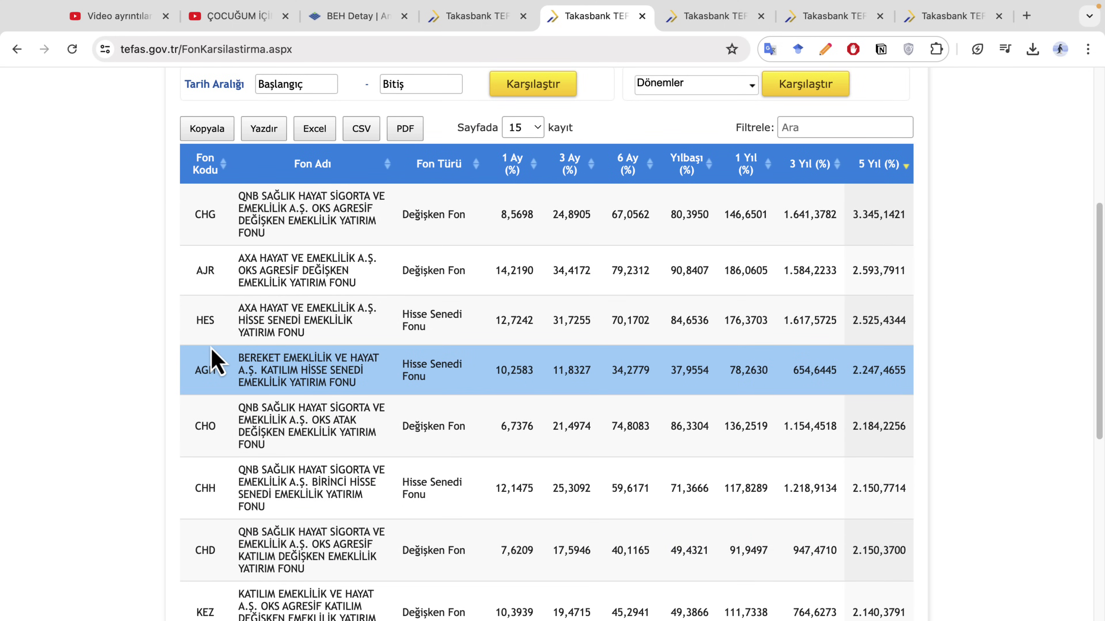
- Filter the pension fund list by teknolo to compare the technology funds
click(789, 128)
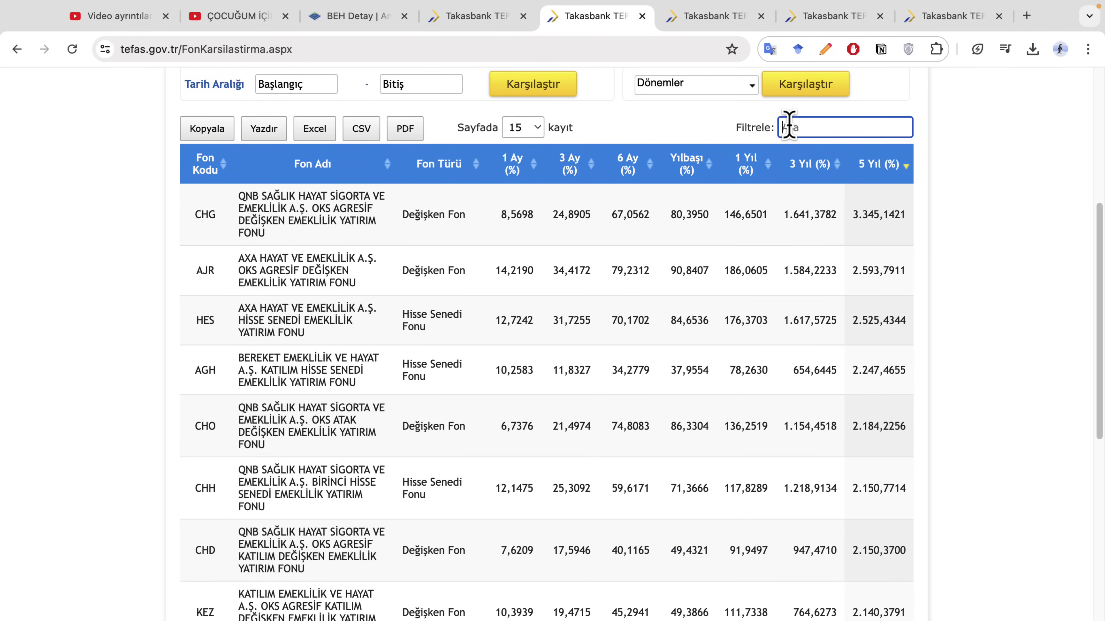
text(teknolo)
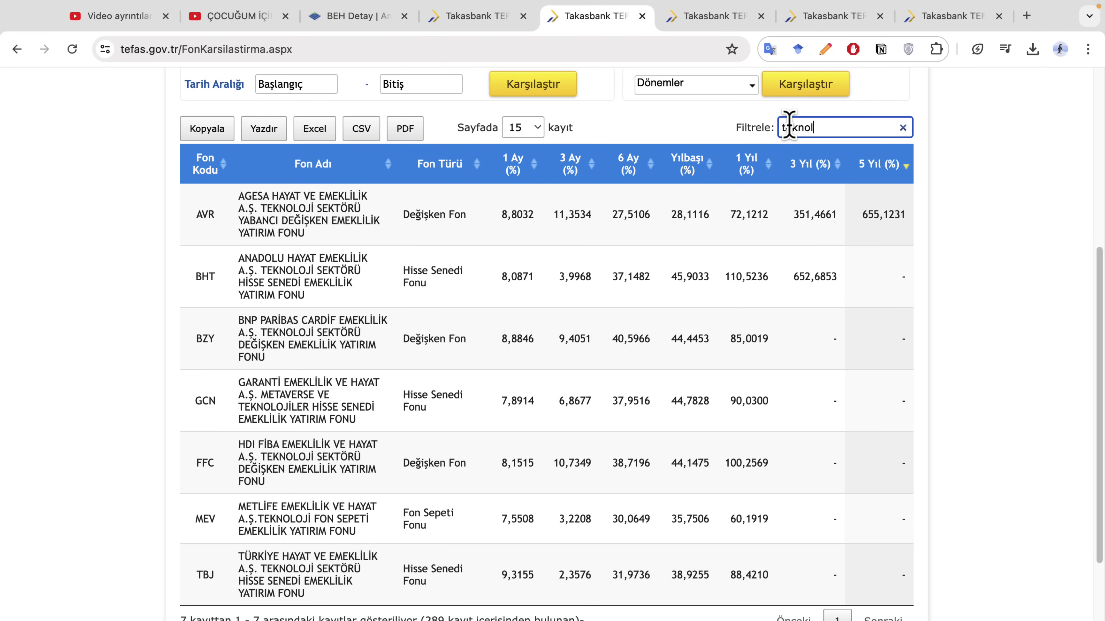
click(1008, 212)
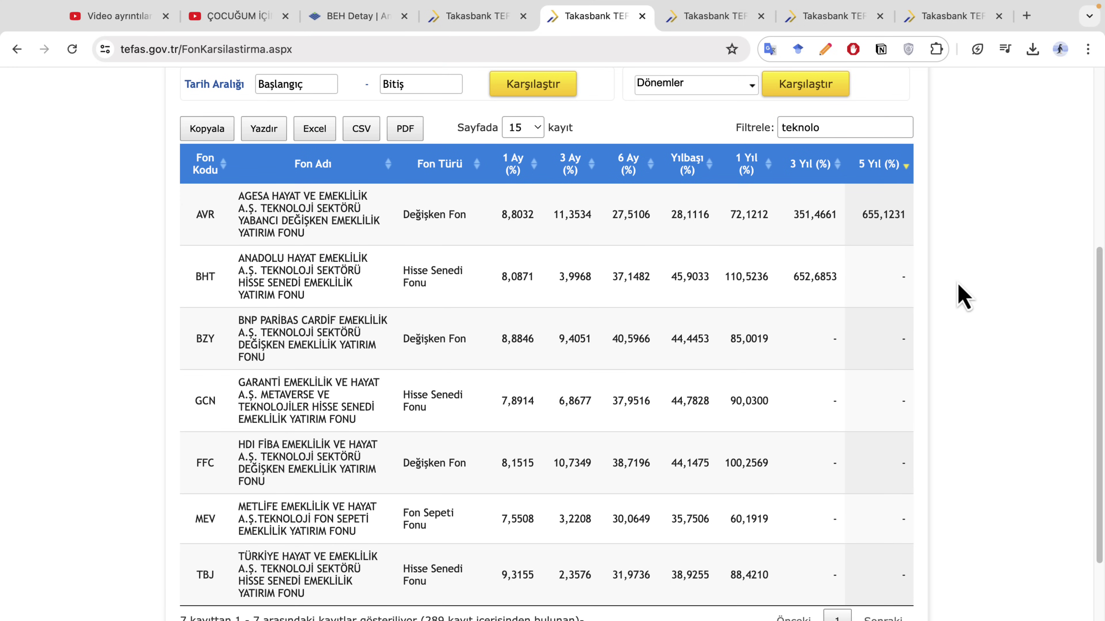
- Sort the technology funds by one-year return, then by three-year return in descending order
click(741, 174)
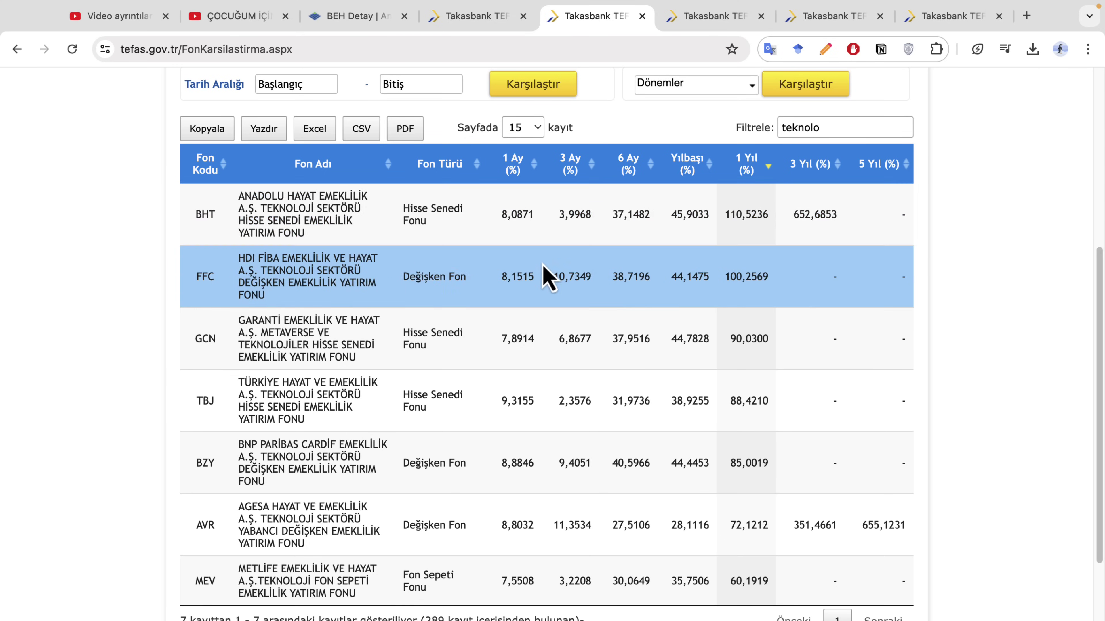
click(817, 165)
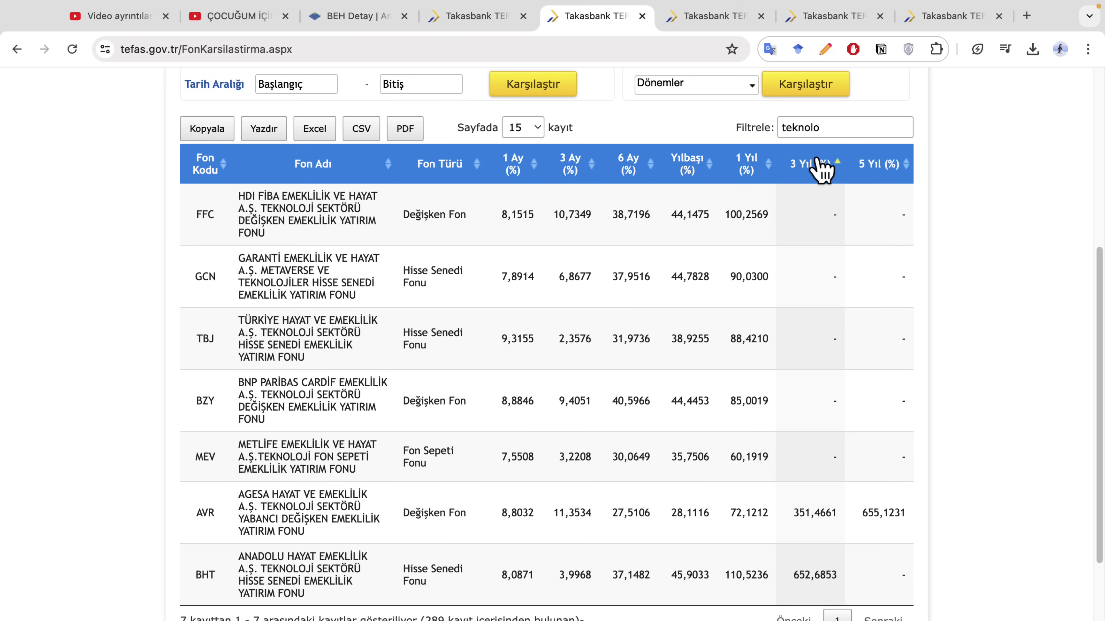
click(817, 164)
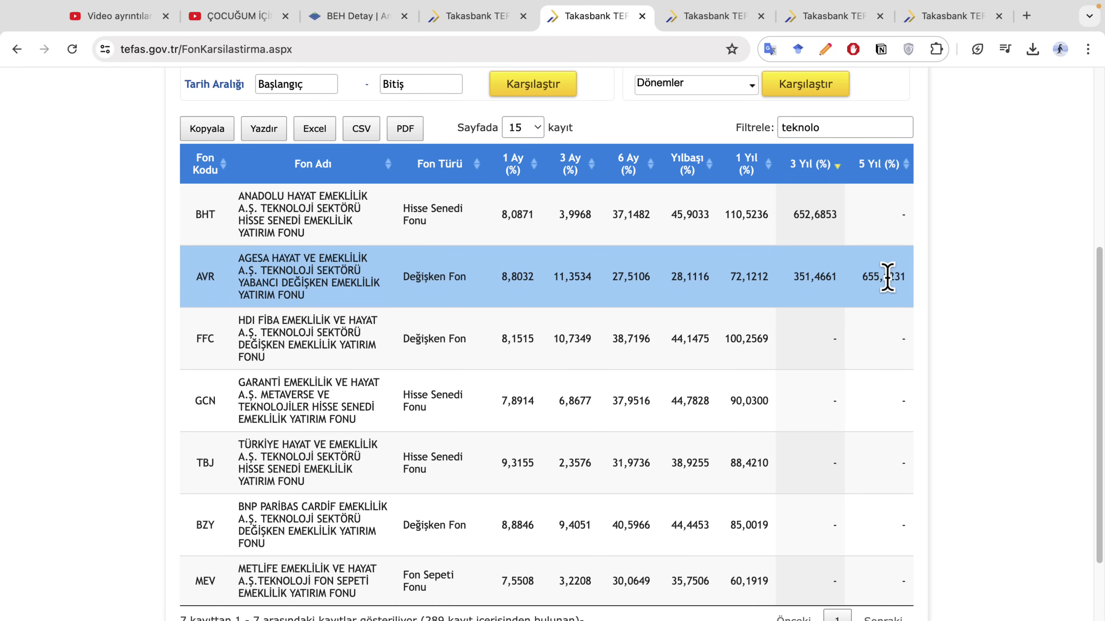
- Clear the teknolo filter, sort all pension funds by five-year return in descending order, and review the list
double_click(857, 127)
key(BackSpace)
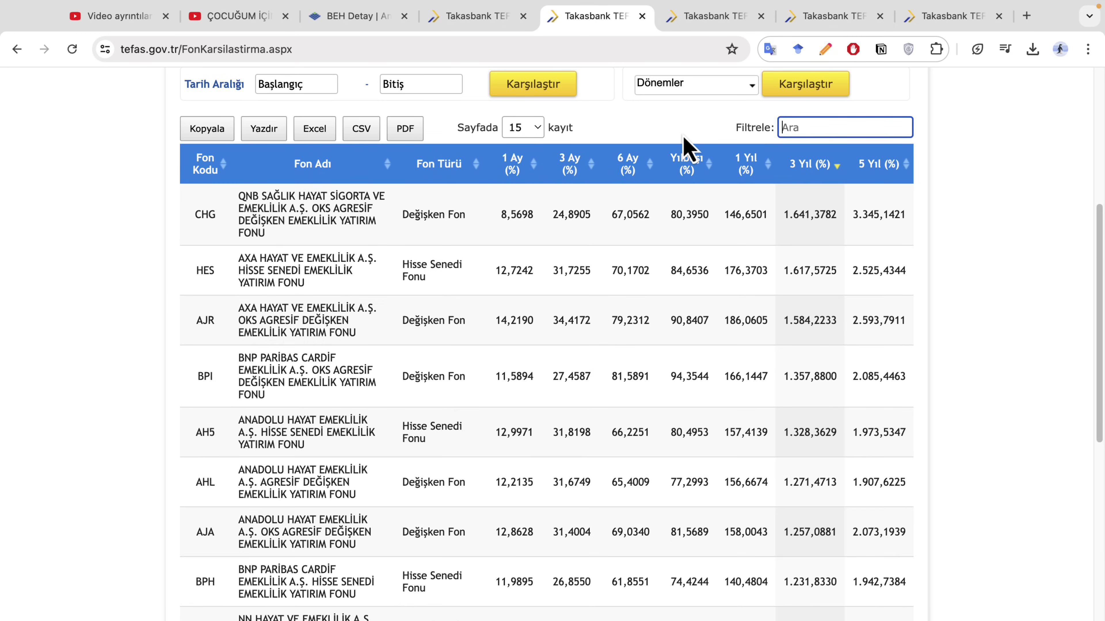
click(864, 172)
scroll(906, 394, down, 3)
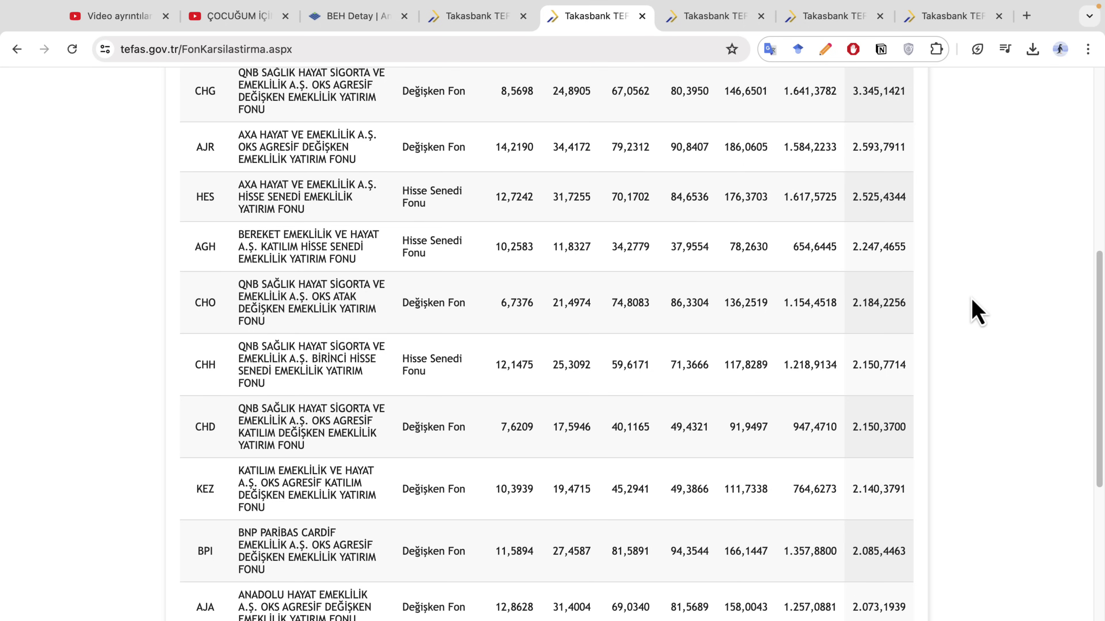
scroll(483, 320, up, 3)
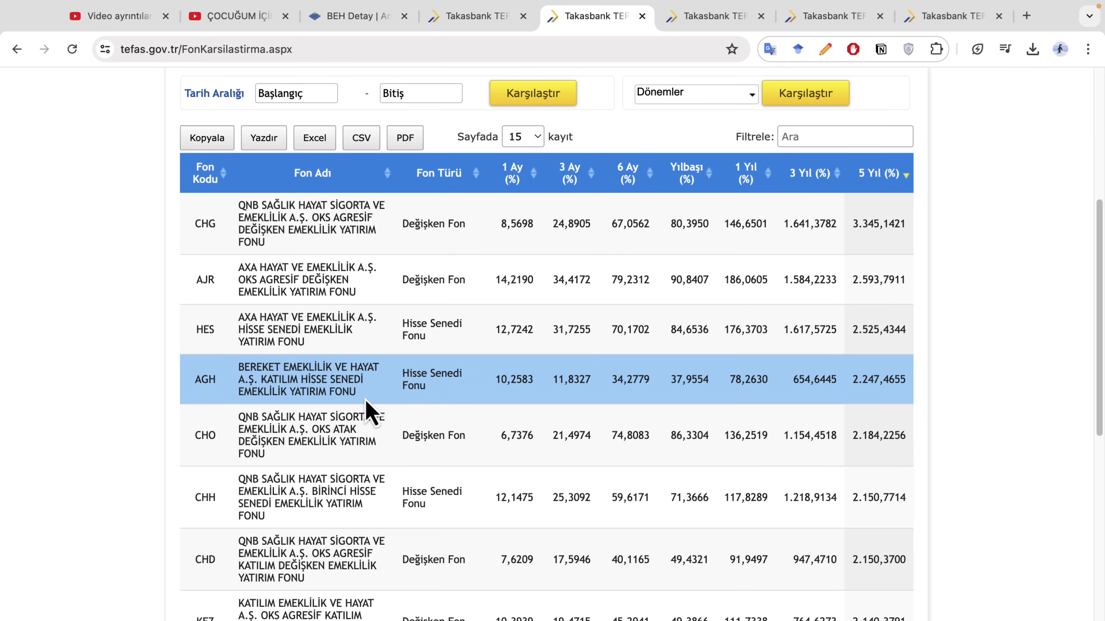
scroll(365, 400, down, 3)
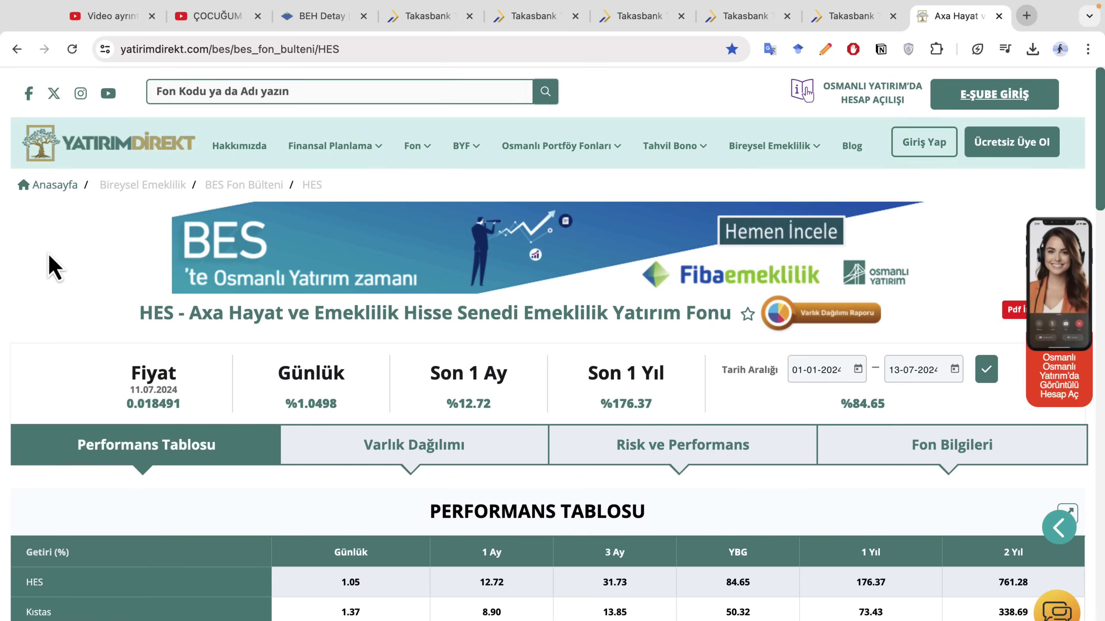
- Search YatırımDirekt for the fund code ah5 and open the AH5 pension fund page
scroll(91, 360, down, 3)
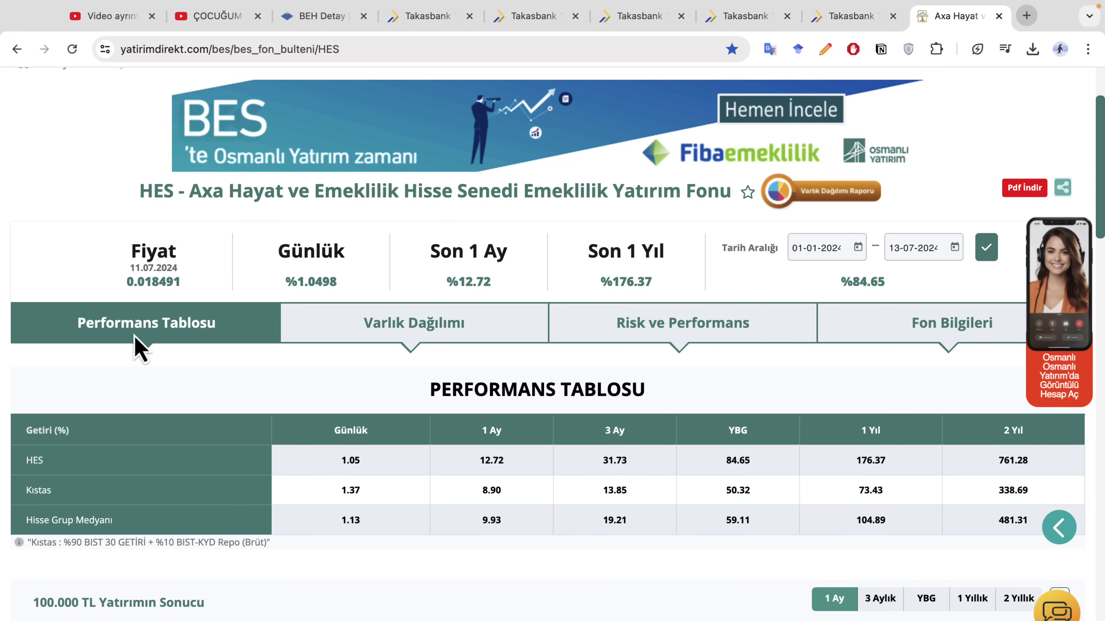
scroll(235, 375, up, 2)
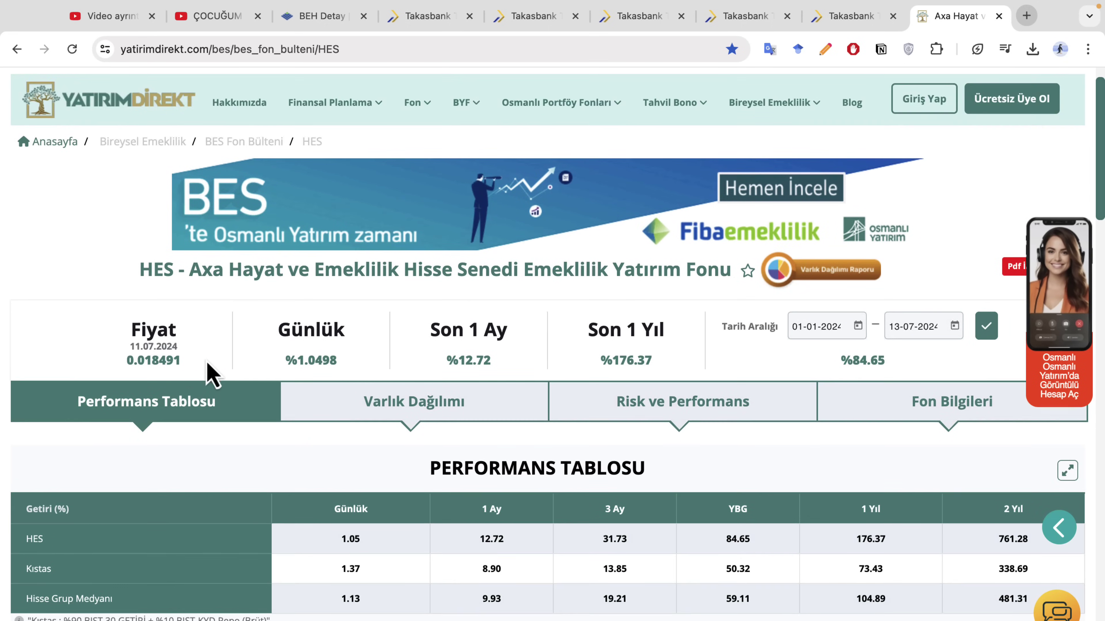
mouse_move(141, 275)
mouse_down()
mouse_move(203, 279)
mouse_move(140, 274)
mouse_up()
scroll(504, 283, up, 1)
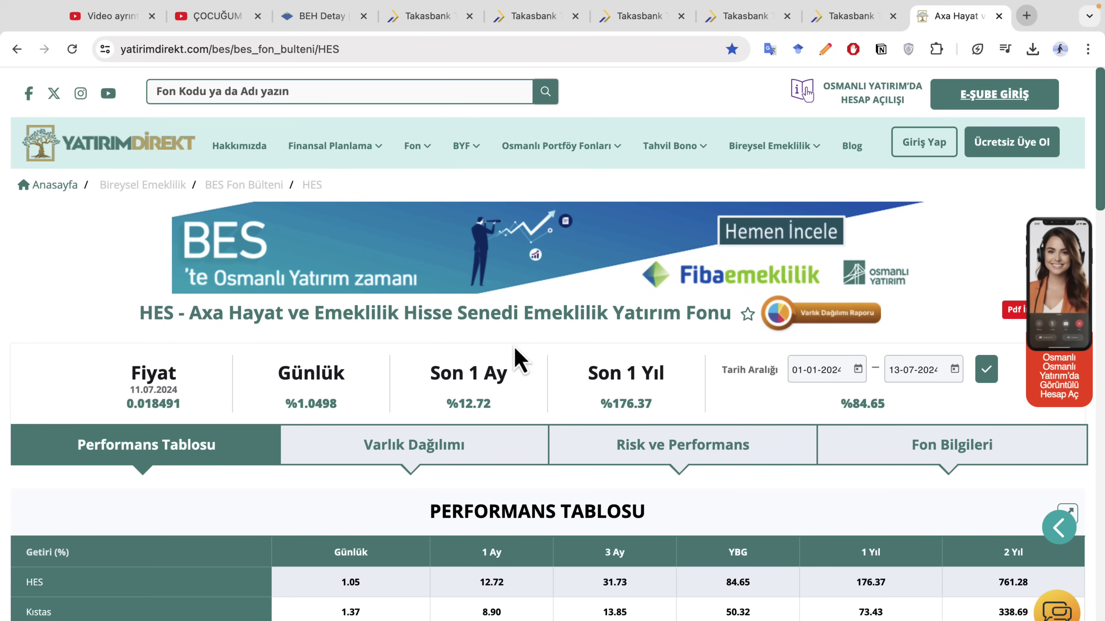
text(ah5)
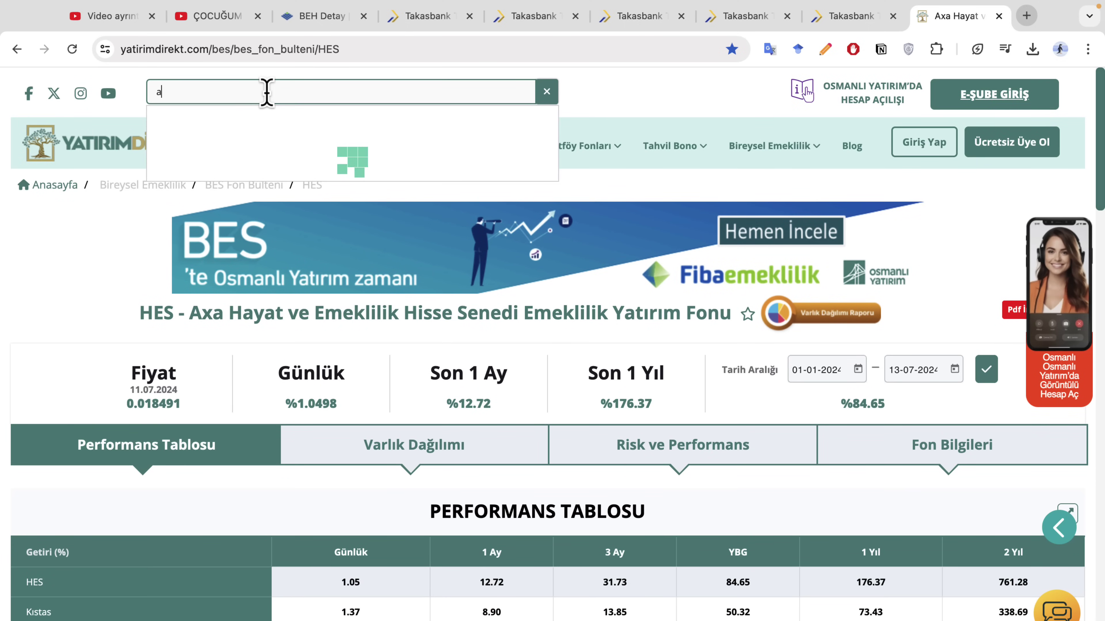
click(321, 143)
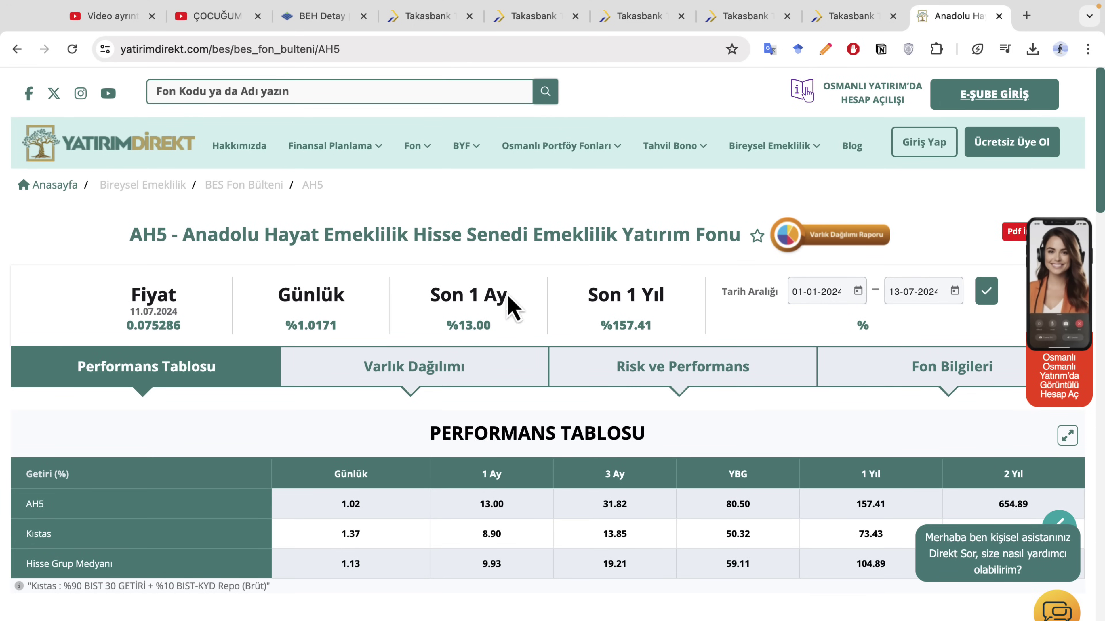
- Set the start of the AH5 date range to 13-07-2014
click(857, 291)
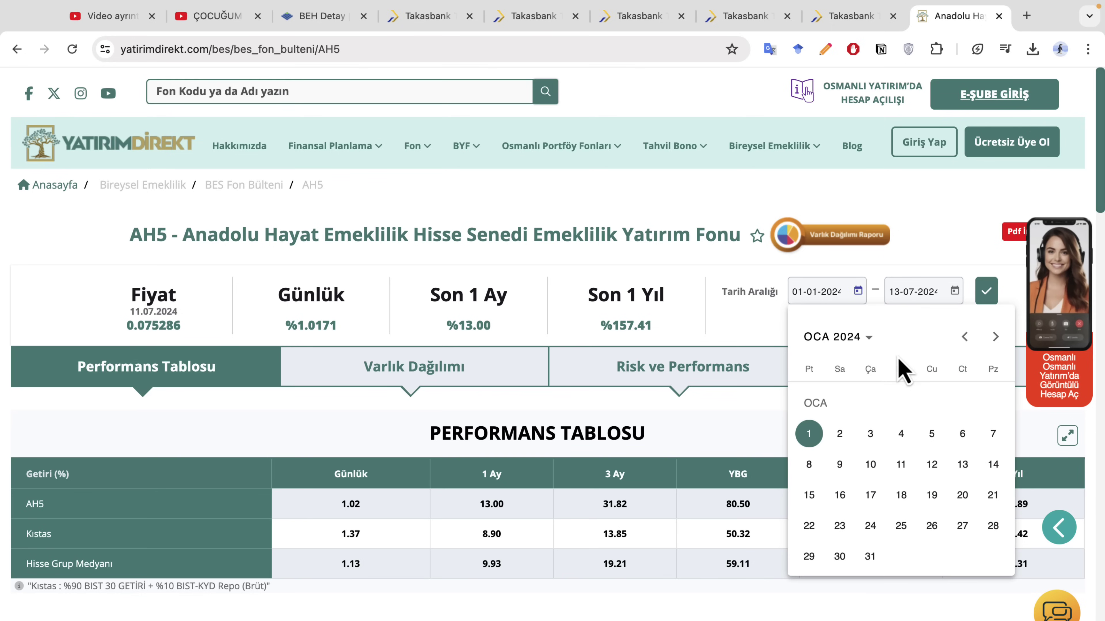
click(858, 340)
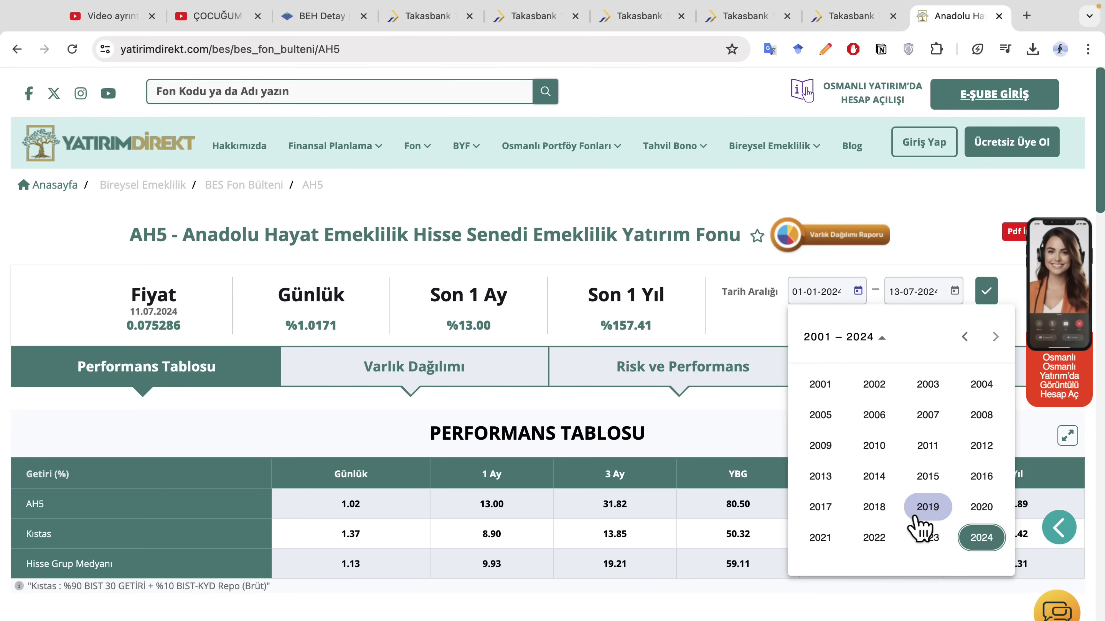
click(875, 478)
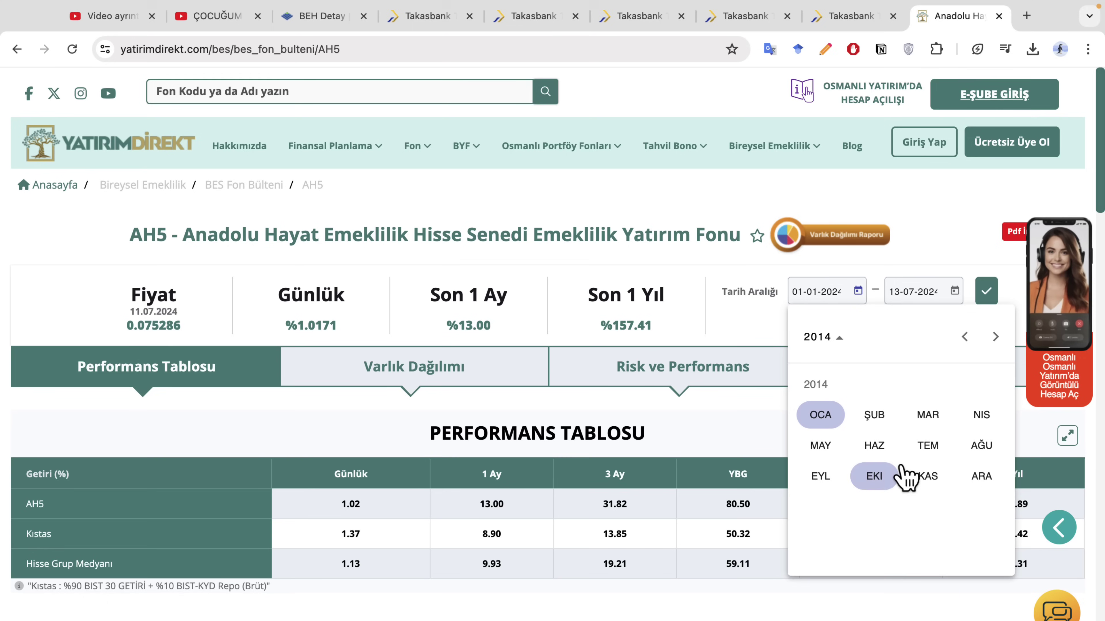
click(927, 445)
click(991, 465)
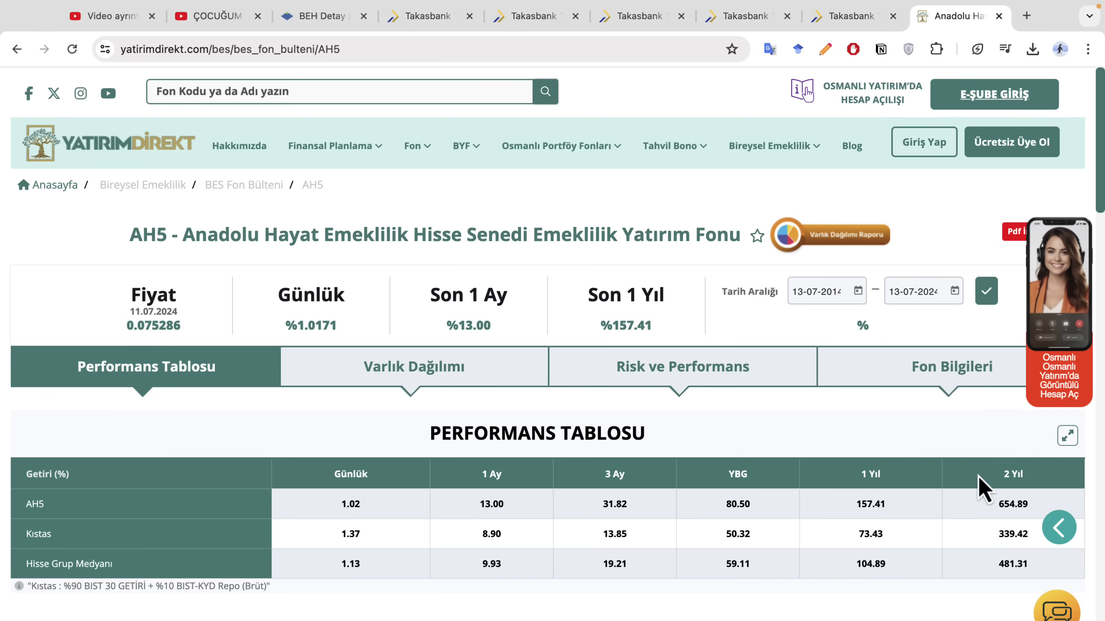
- Calculate the AH5 fund's return for the selected ten-year date range and examine the resulting percentage
click(988, 298)
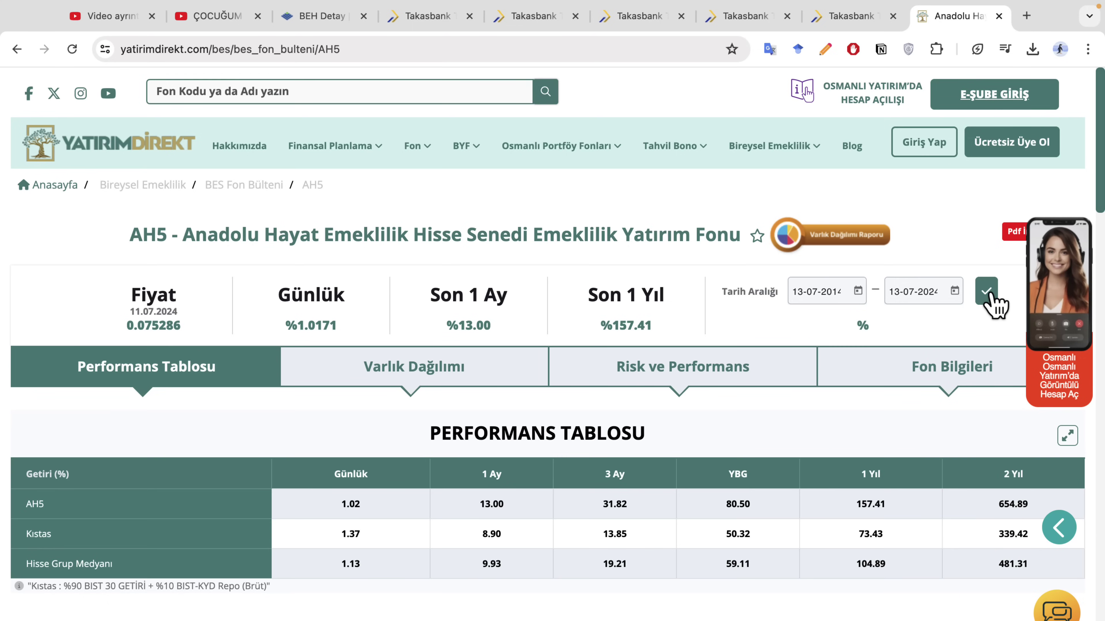
scroll(991, 414, down, 1)
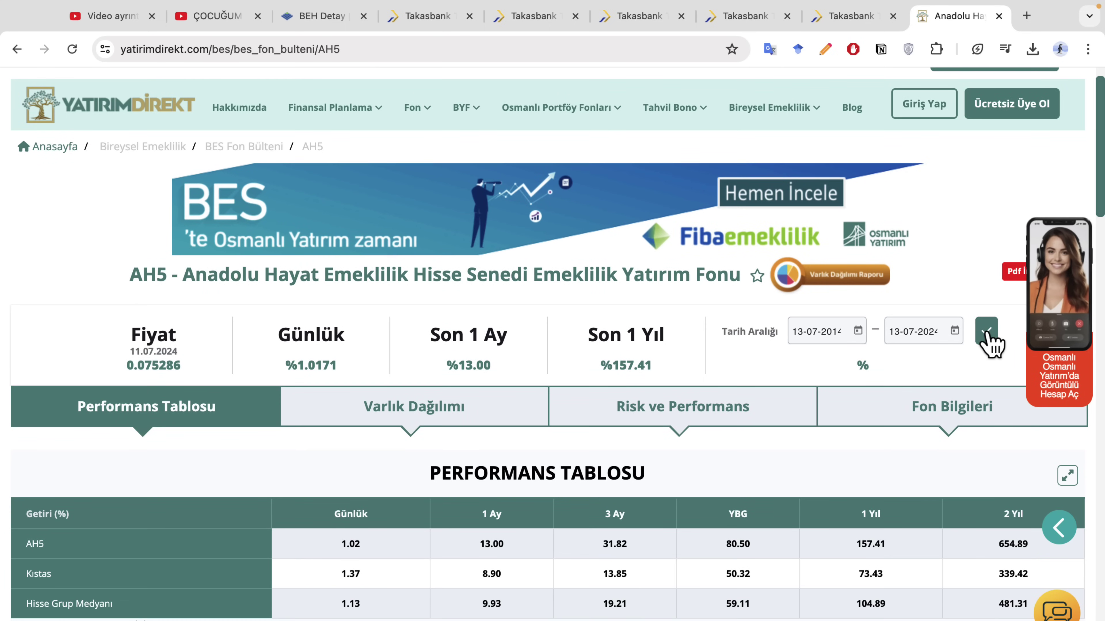
scroll(629, 501, down, 3)
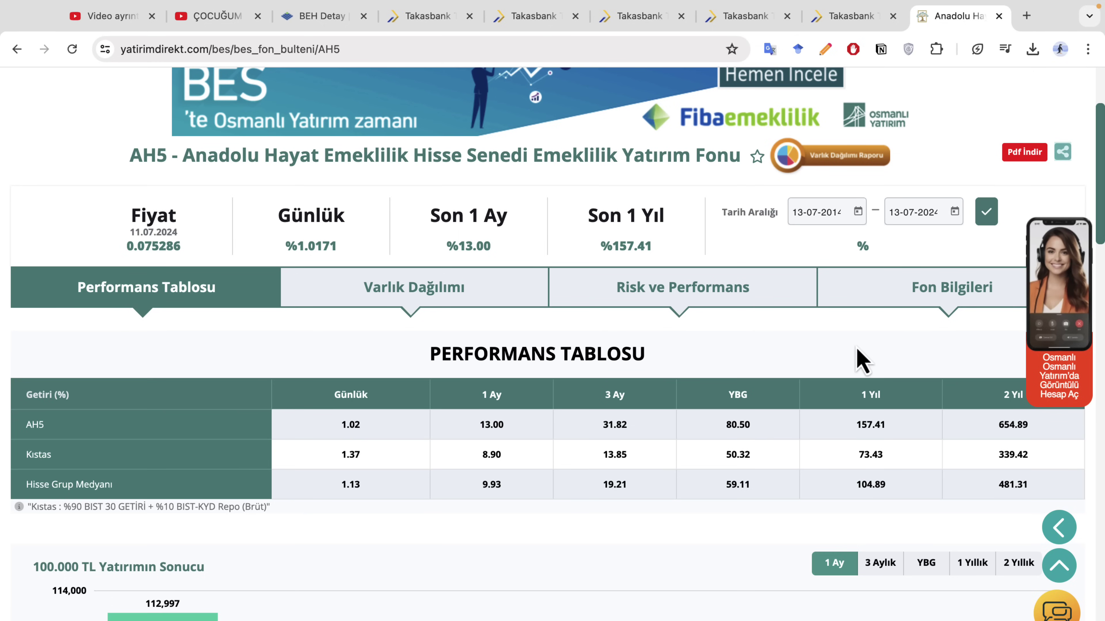
click(986, 213)
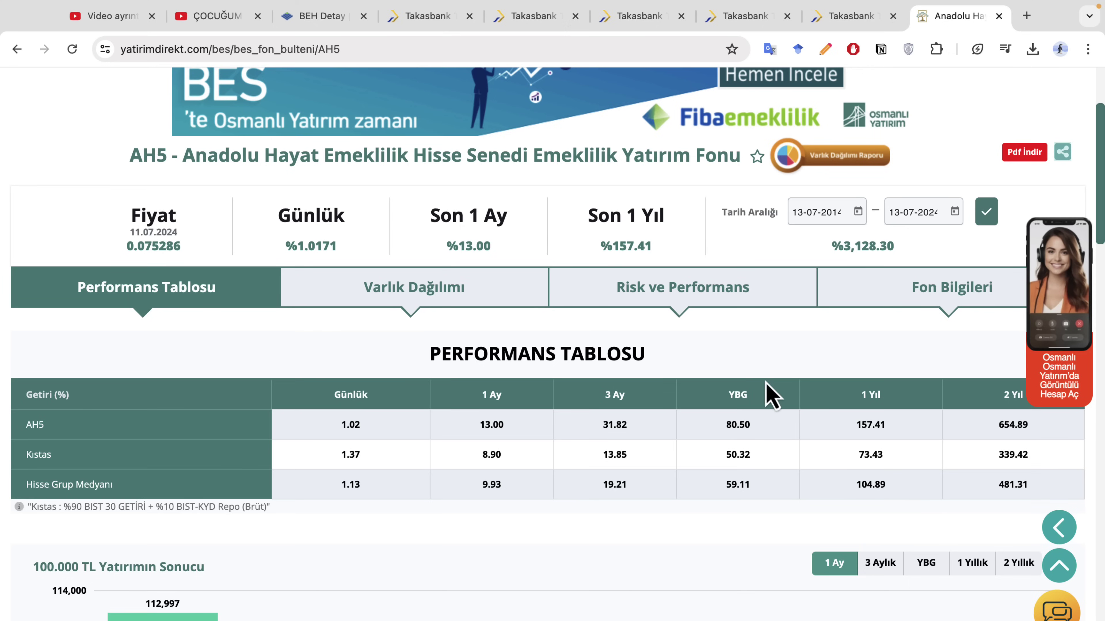
drag(831, 247, 912, 257)
click(912, 261)
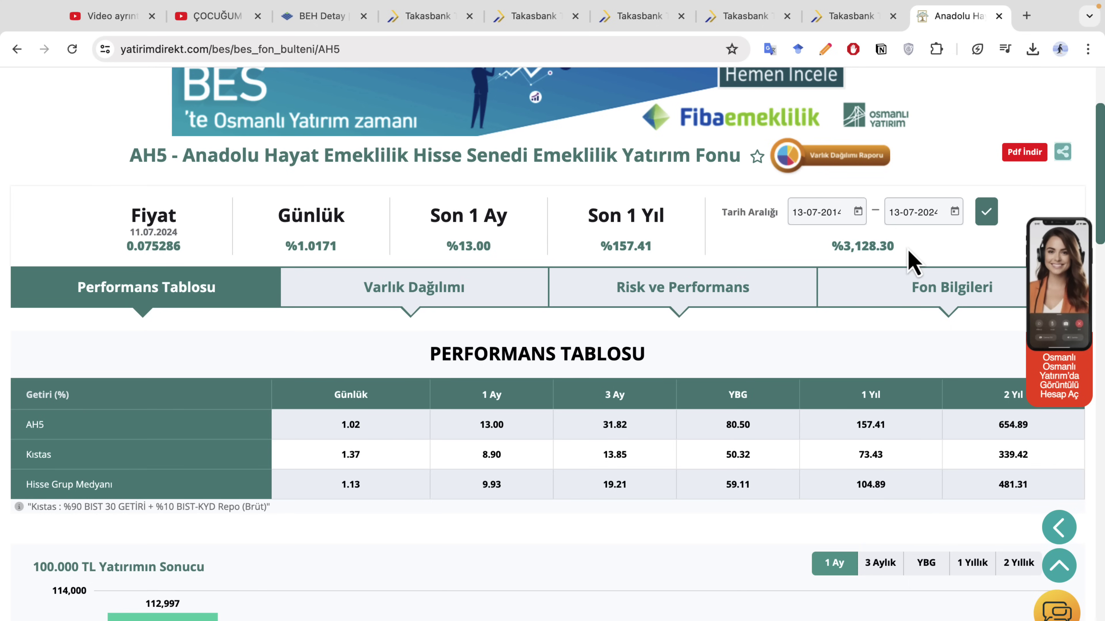